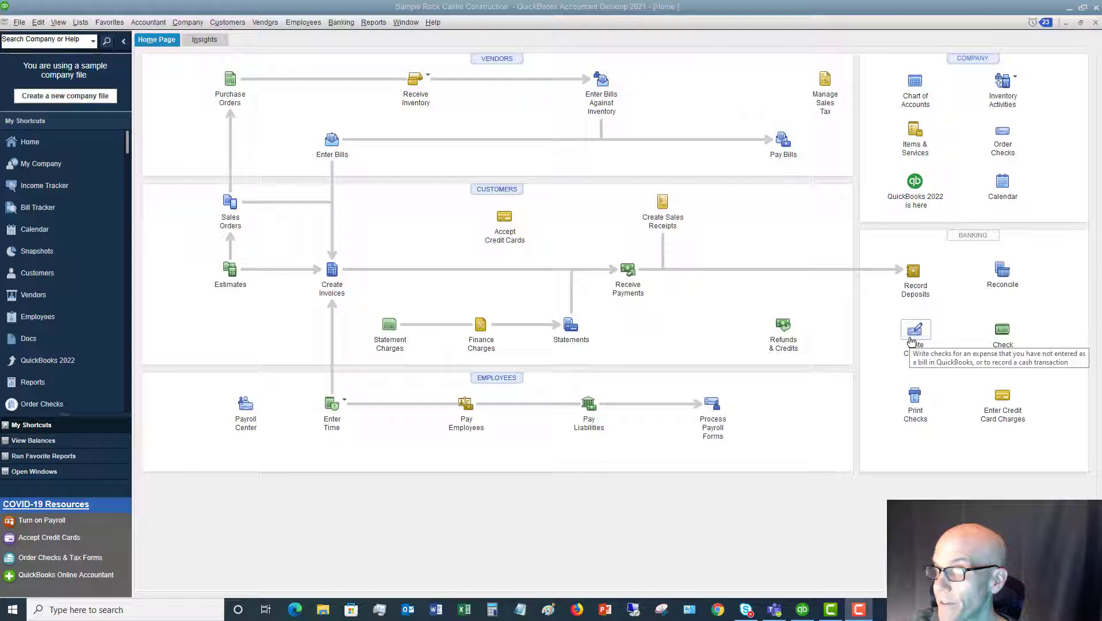
Step: Open a blank Write Checks form from the Banking menu, drawn on 10100 Checking
{"action": "left_click", "coordinate": [343, 22]}
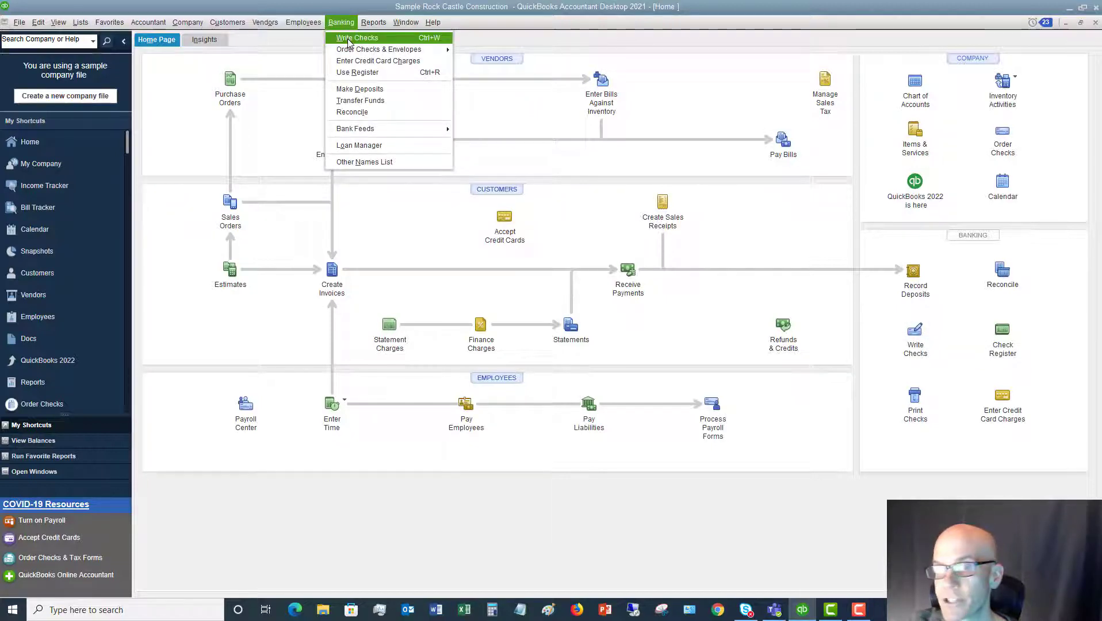
{"action": "left_click", "coordinate": [913, 340]}
{"action": "left_click", "coordinate": [913, 340]}
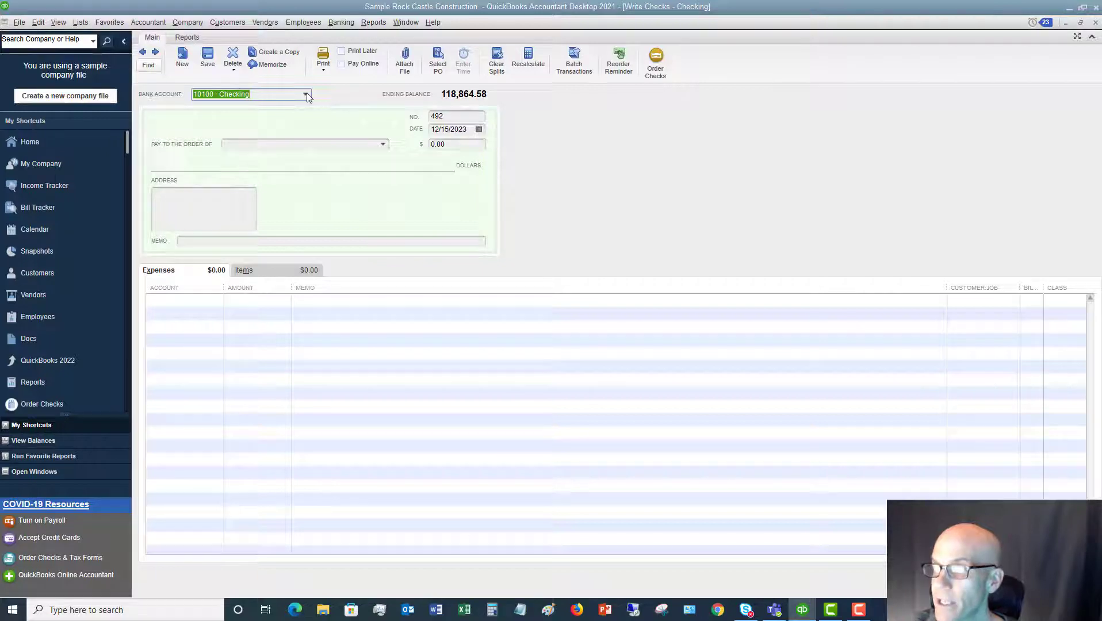
Step: Mark the check Print Later so its number reads To Print
{"action": "left_click", "coordinate": [452, 116]}
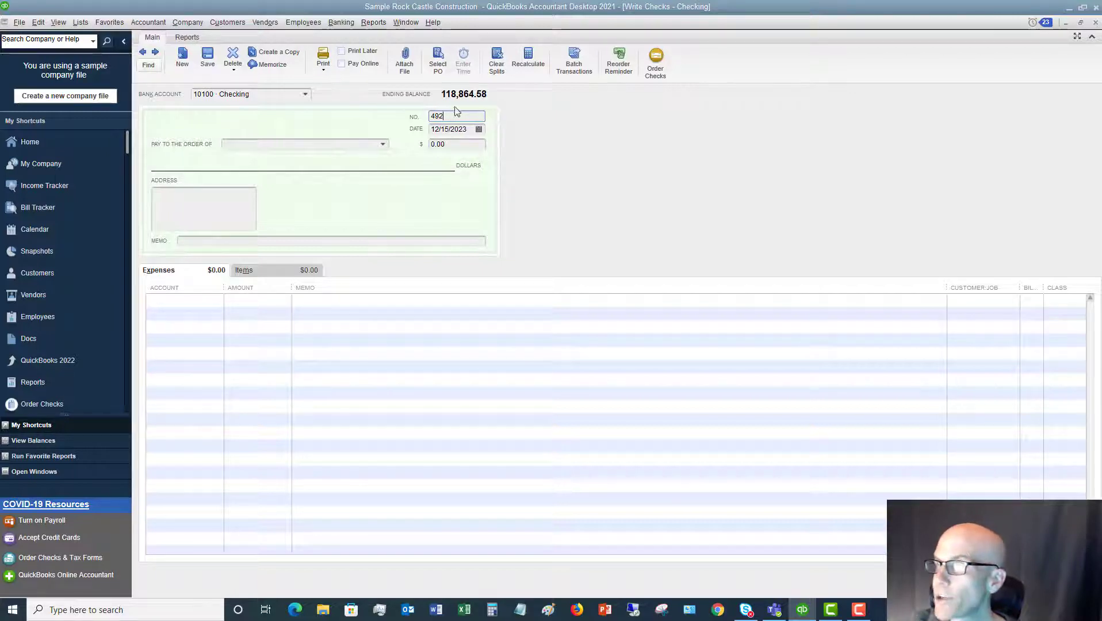
{"action": "left_click", "coordinate": [342, 52]}
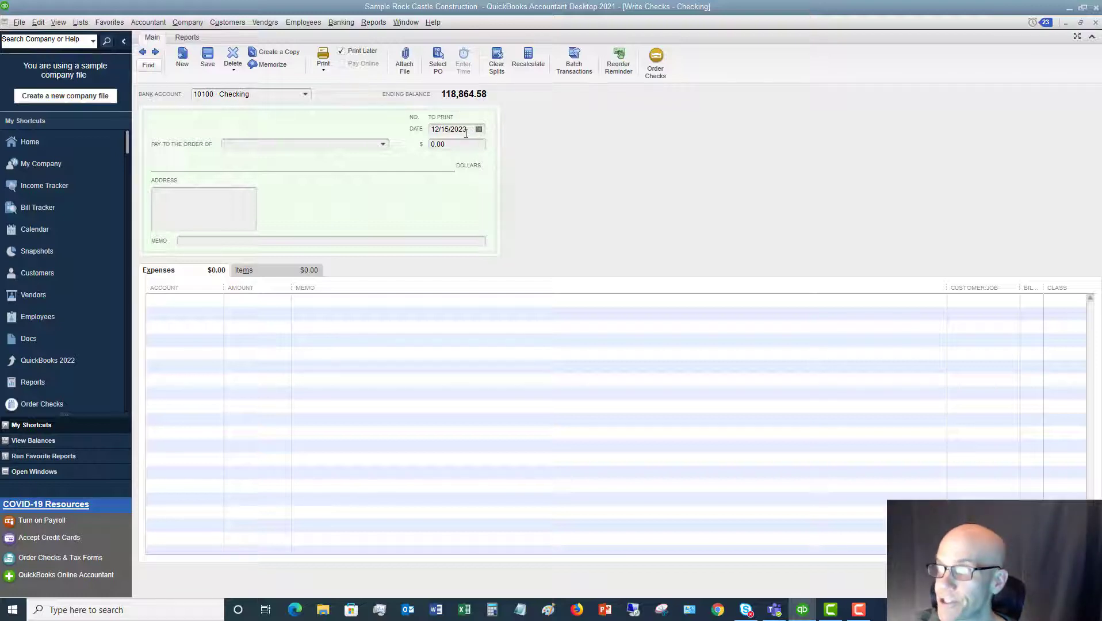
{"action": "left_click", "coordinate": [383, 144]}
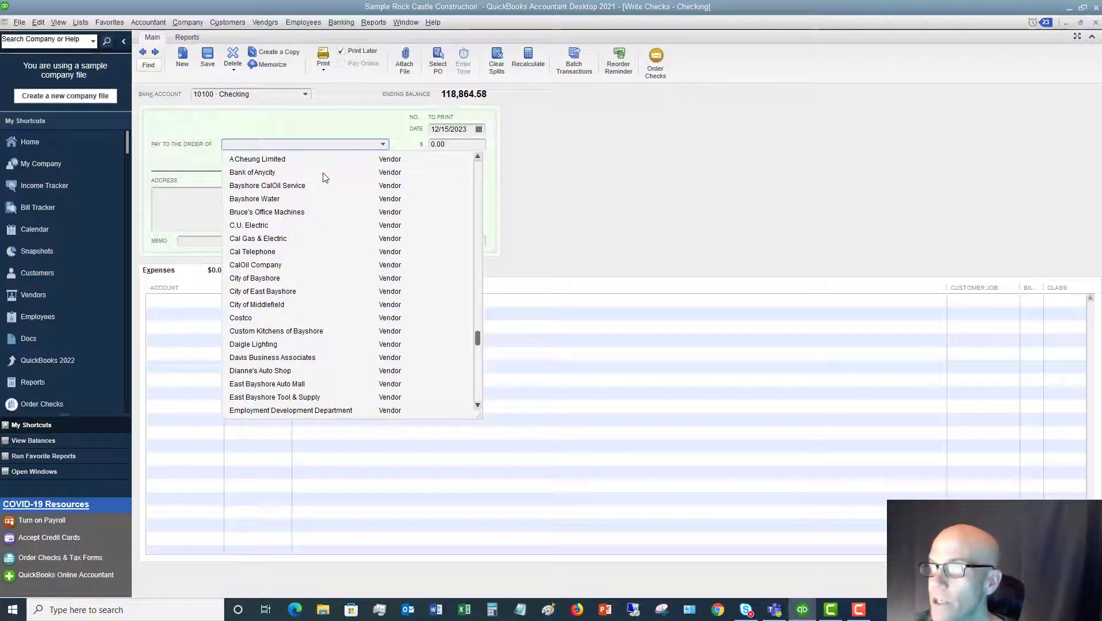
Step: Make Bank of Anycity the payee and write the check directly instead of paying its bill
{"action": "left_click", "coordinate": [269, 173]}
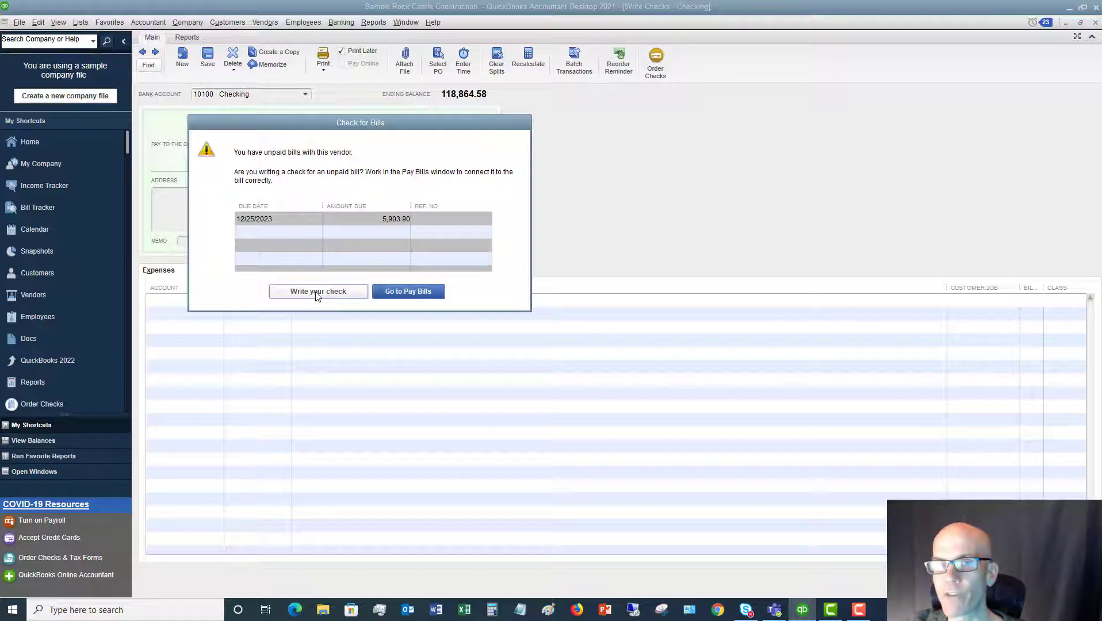
{"action": "left_click", "coordinate": [316, 294]}
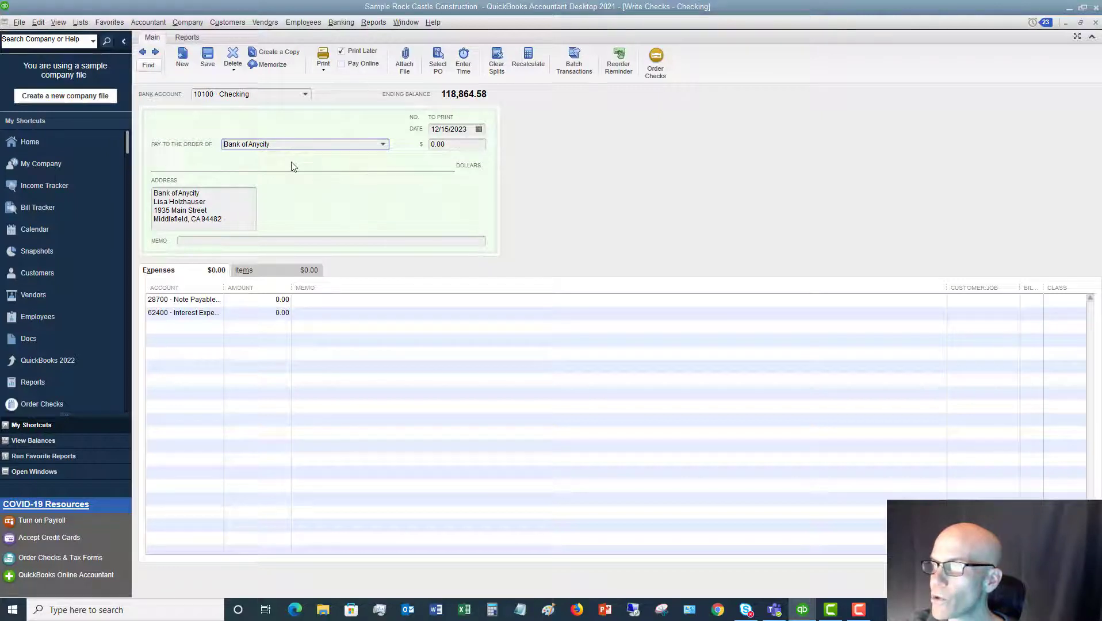
{"action": "left_click", "coordinate": [447, 147]}
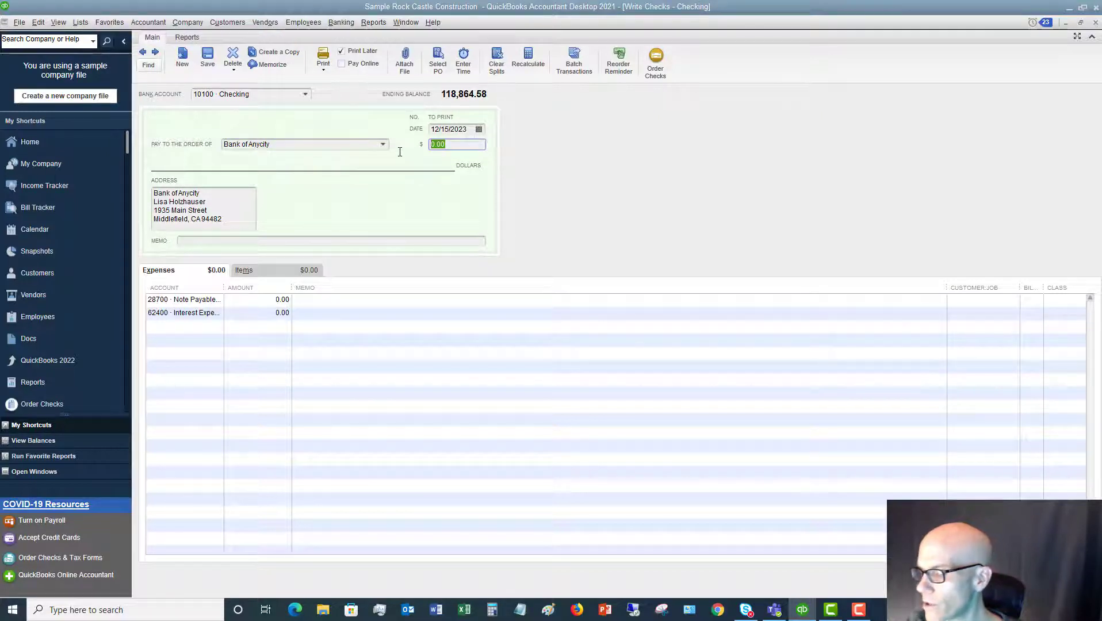
Step: Set the check amount to 25.00 and clear the second expense line
{"action": "type", "text": "25."}
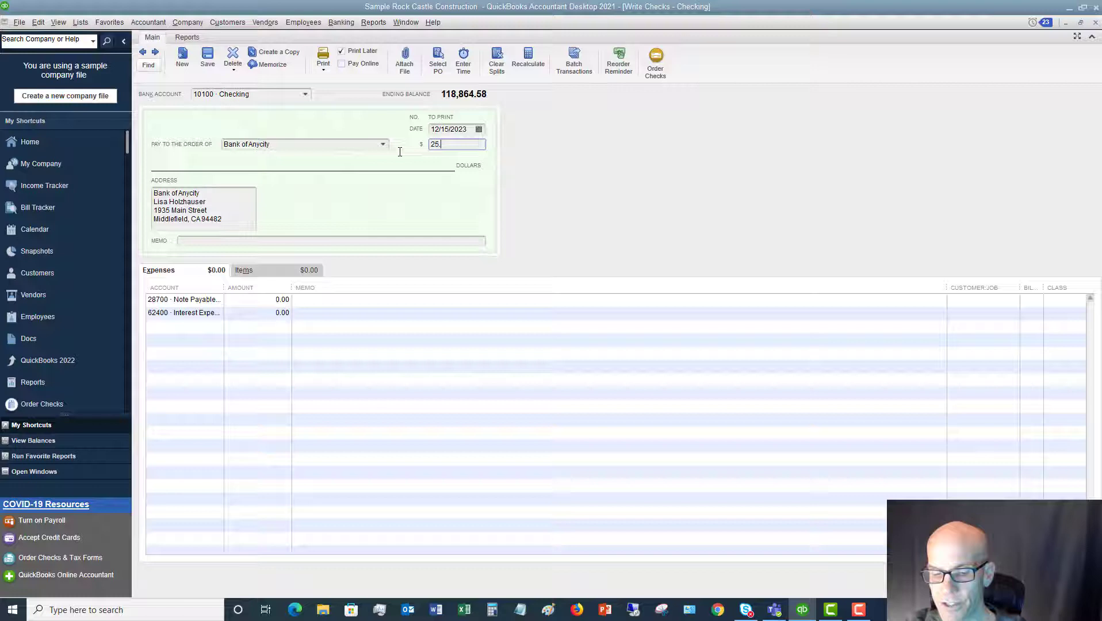
{"action": "key", "text": "Tab"}
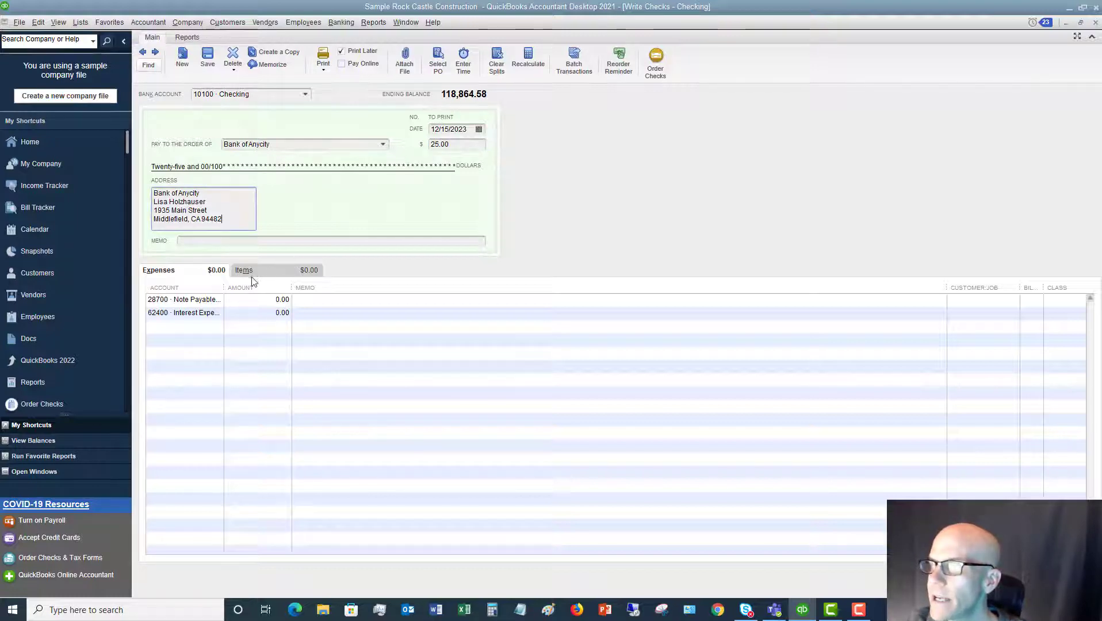
{"action": "left_click", "coordinate": [214, 300]}
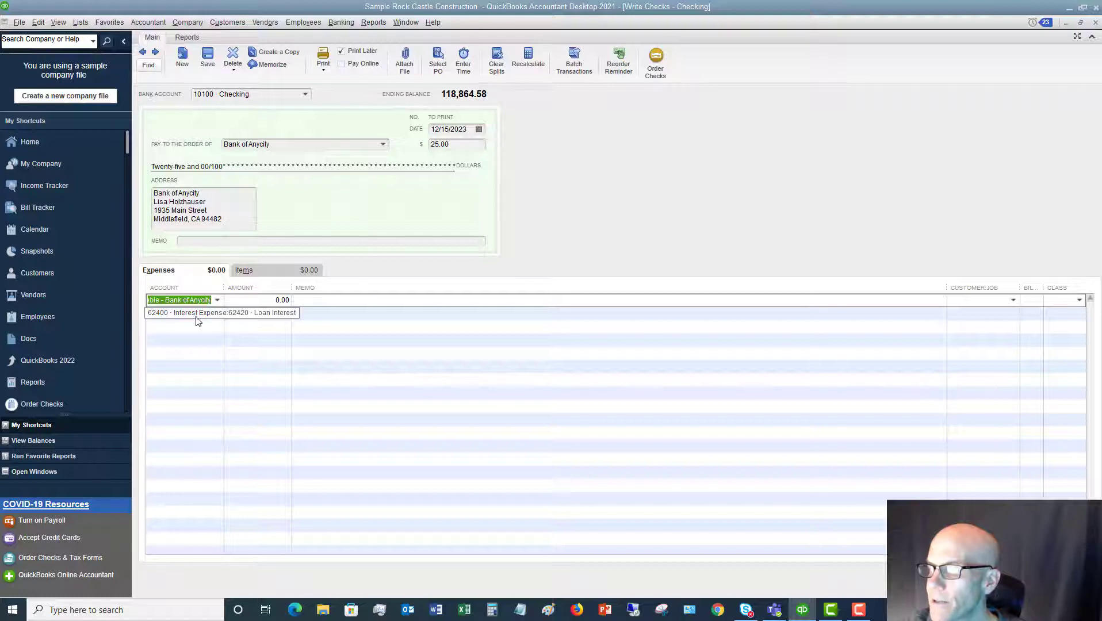
{"action": "left_click", "coordinate": [197, 314]}
{"action": "key", "text": "BackSpace"}
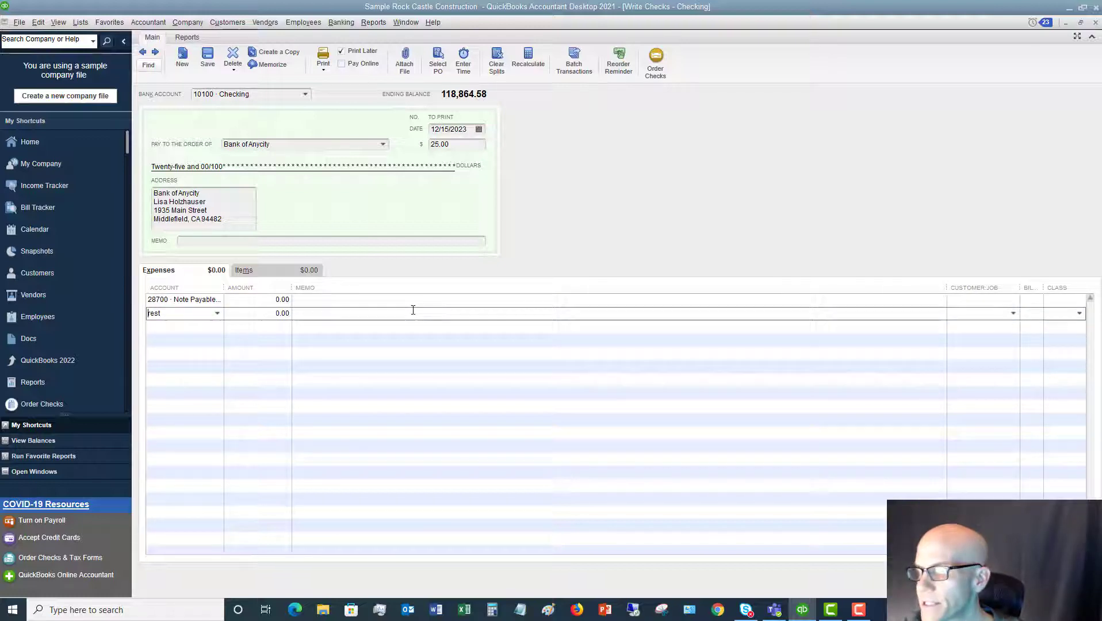
{"action": "key", "text": "Tab"}
{"action": "key", "text": "BackSpace"}
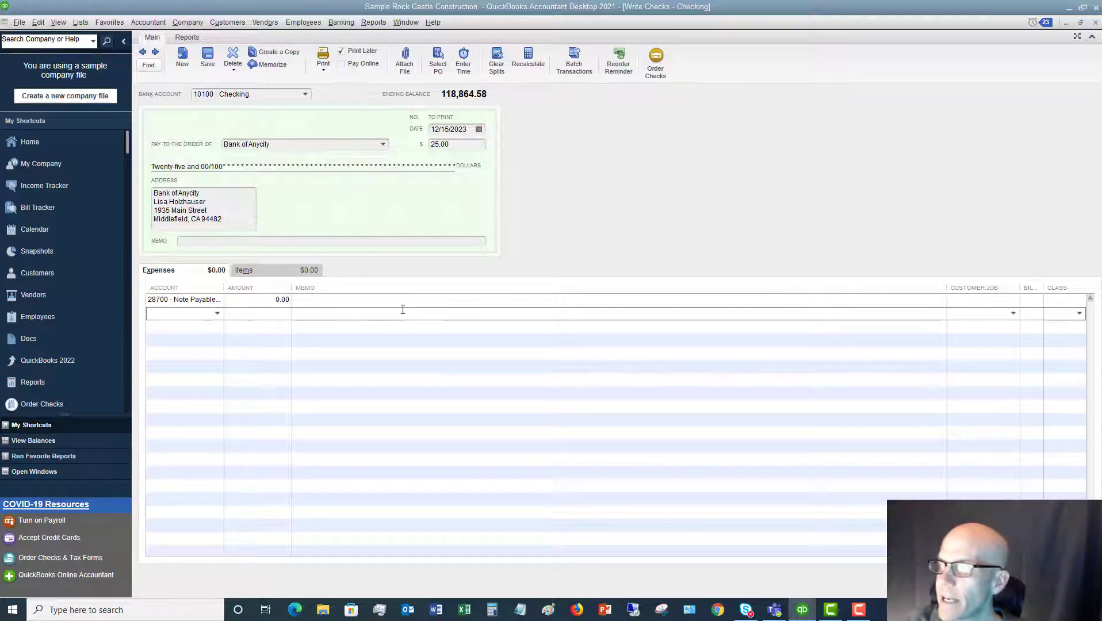
Step: Charge the first line to 62400 Interest Expense for 25.00 and save the check
{"action": "left_click", "coordinate": [211, 300]}
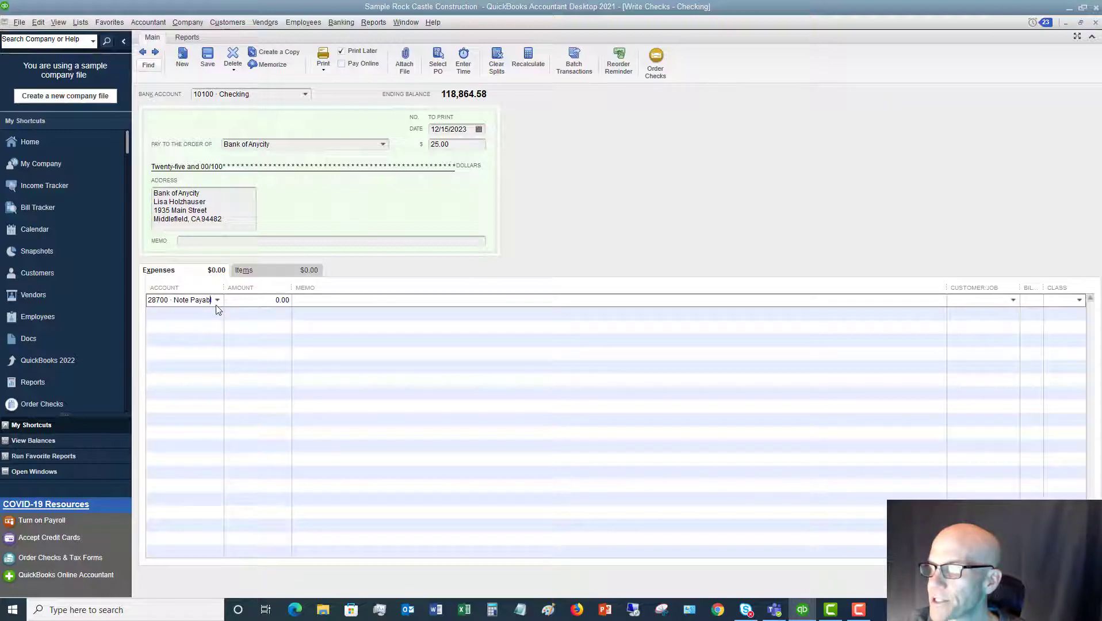
{"action": "left_click", "coordinate": [218, 301]}
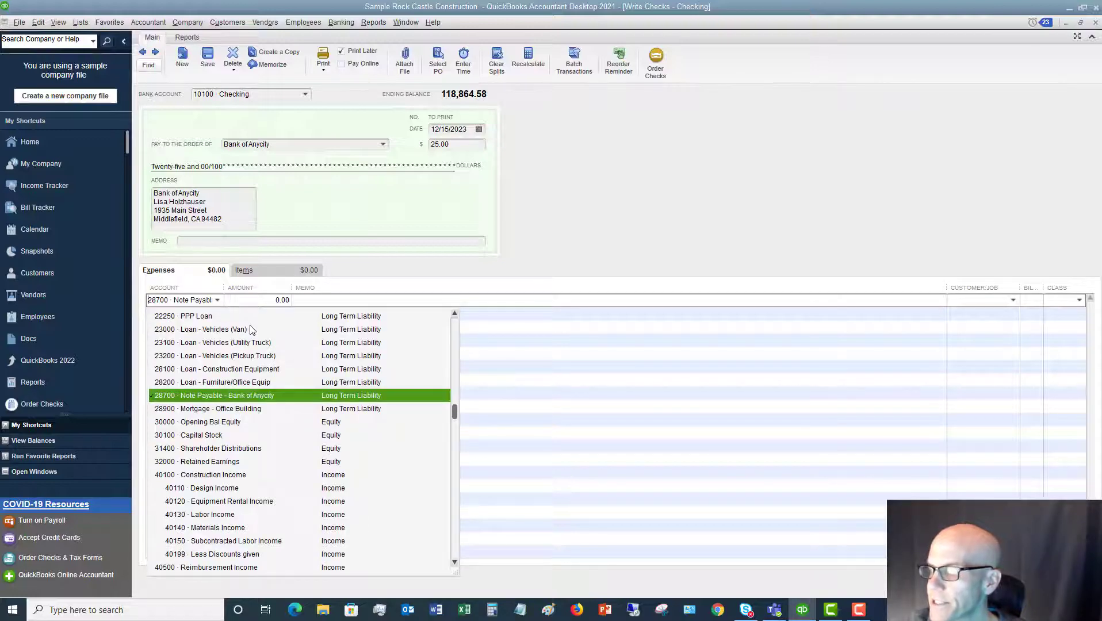
{"action": "scroll", "coordinate": [249, 331], "scroll_direction": "down", "scroll_amount": 4}
{"action": "scroll", "coordinate": [247, 336], "scroll_direction": "down", "scroll_amount": 7}
{"action": "scroll", "coordinate": [246, 337], "scroll_direction": "down", "scroll_amount": 4}
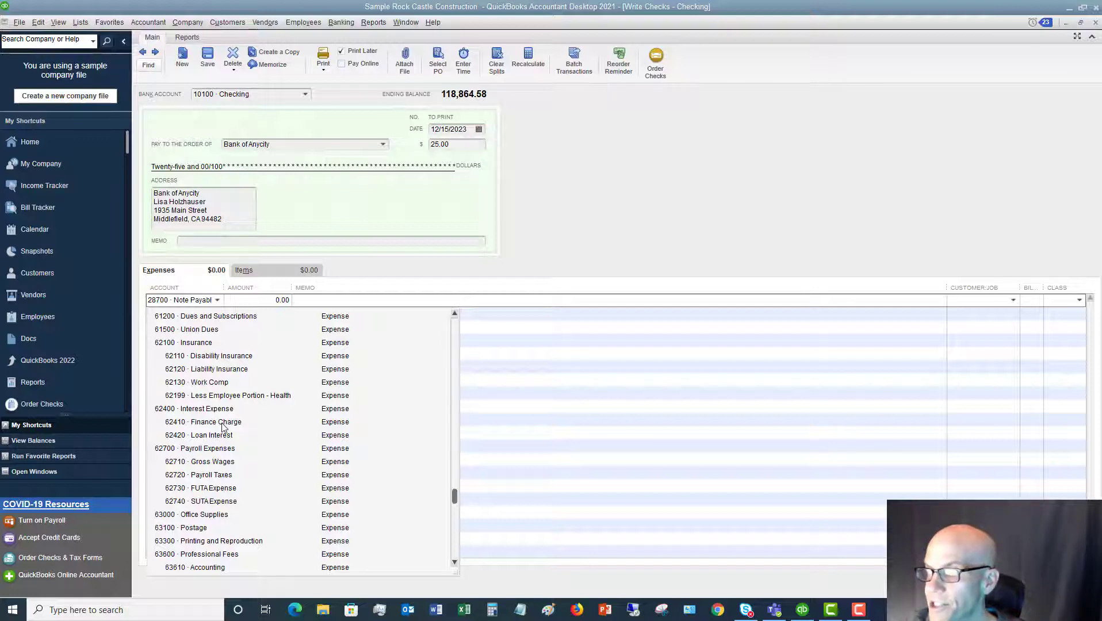
{"action": "left_click", "coordinate": [230, 409]}
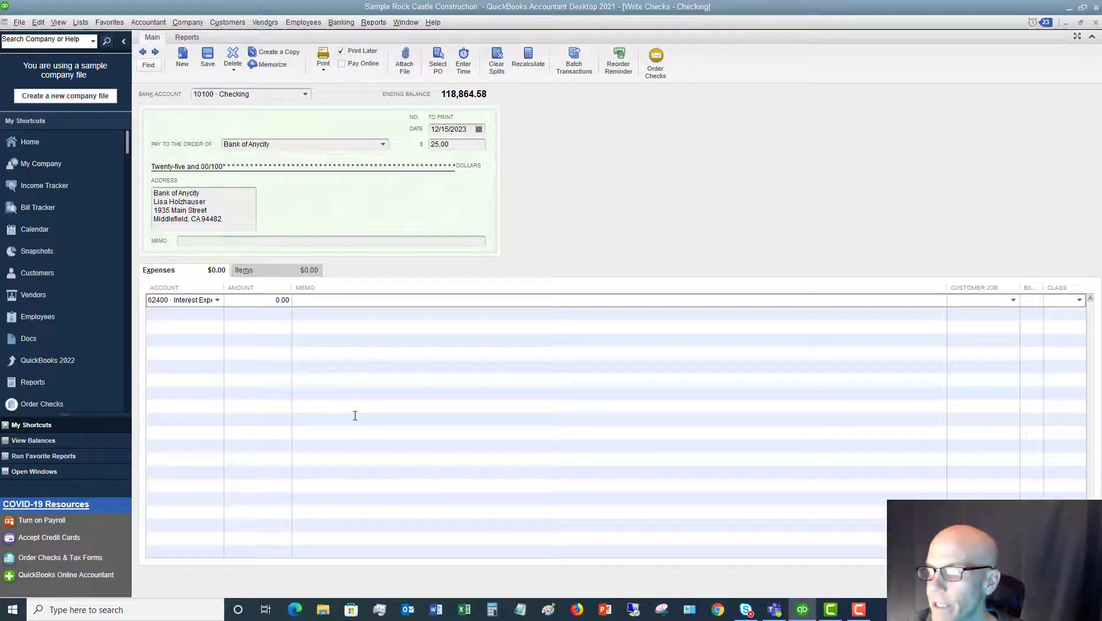
{"action": "key", "text": "Tab"}
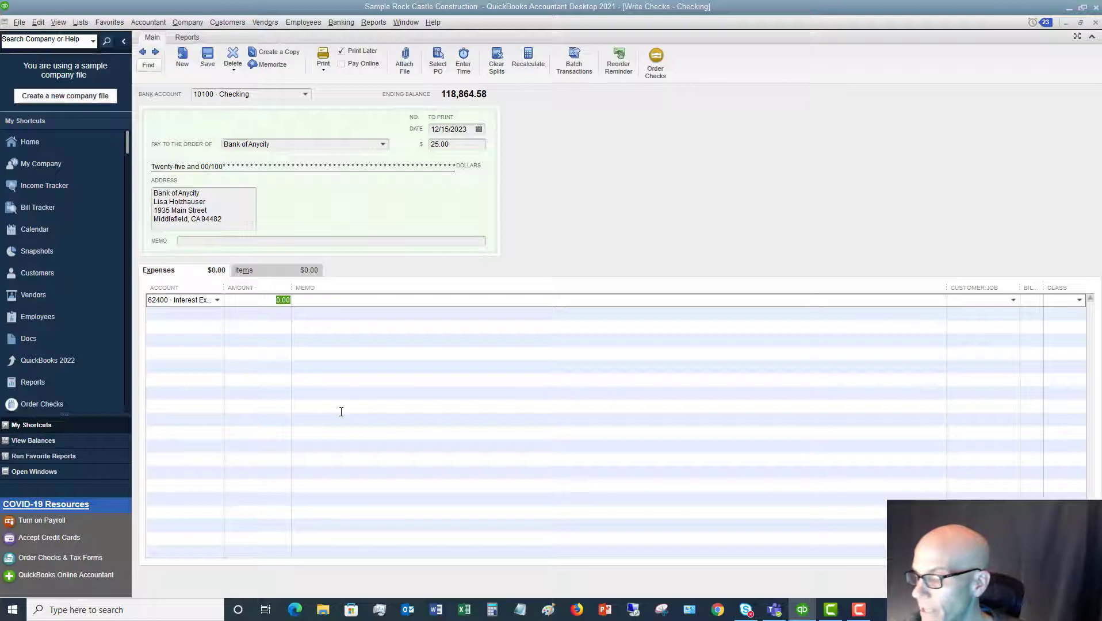
{"action": "type", "text": "25"}
{"action": "key", "text": "Tab"}
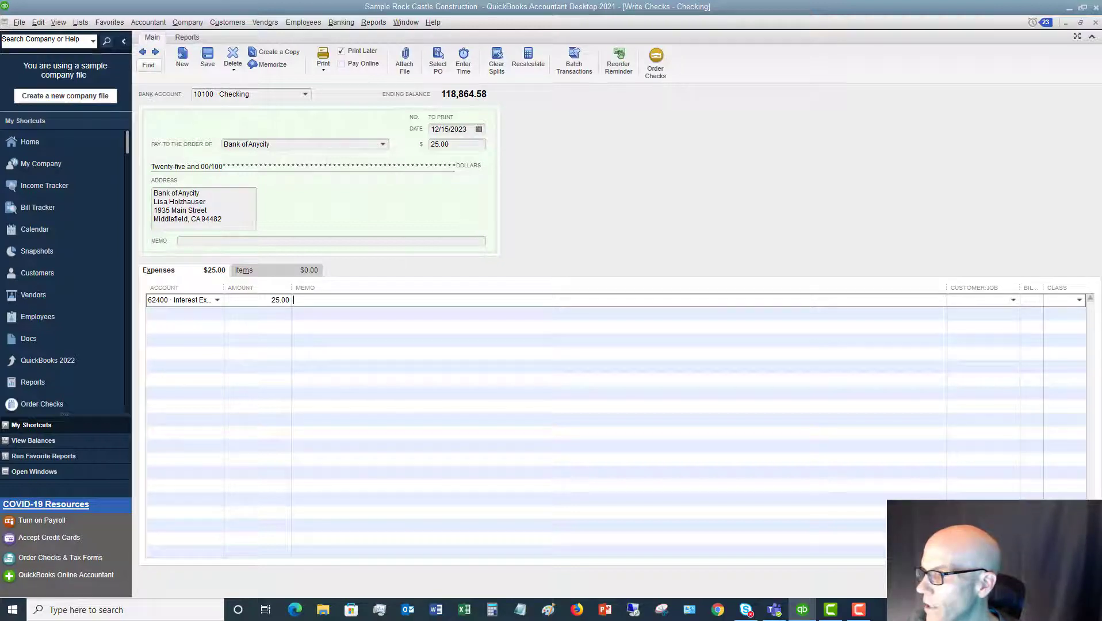
{"action": "key", "text": "ctrl+s"}
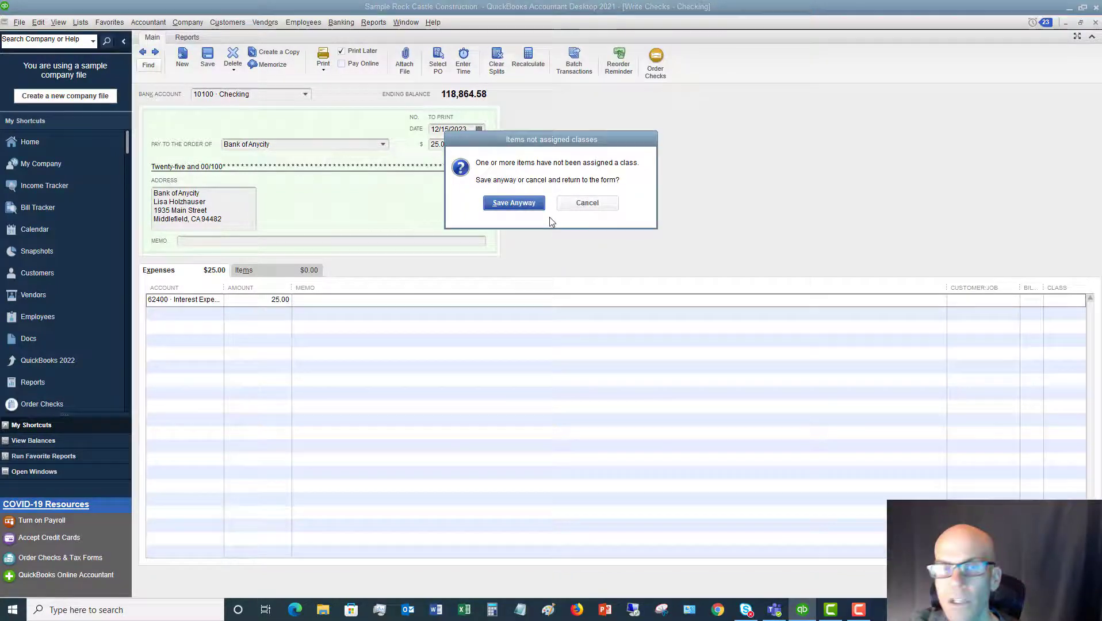
{"action": "left_click", "coordinate": [519, 206]}
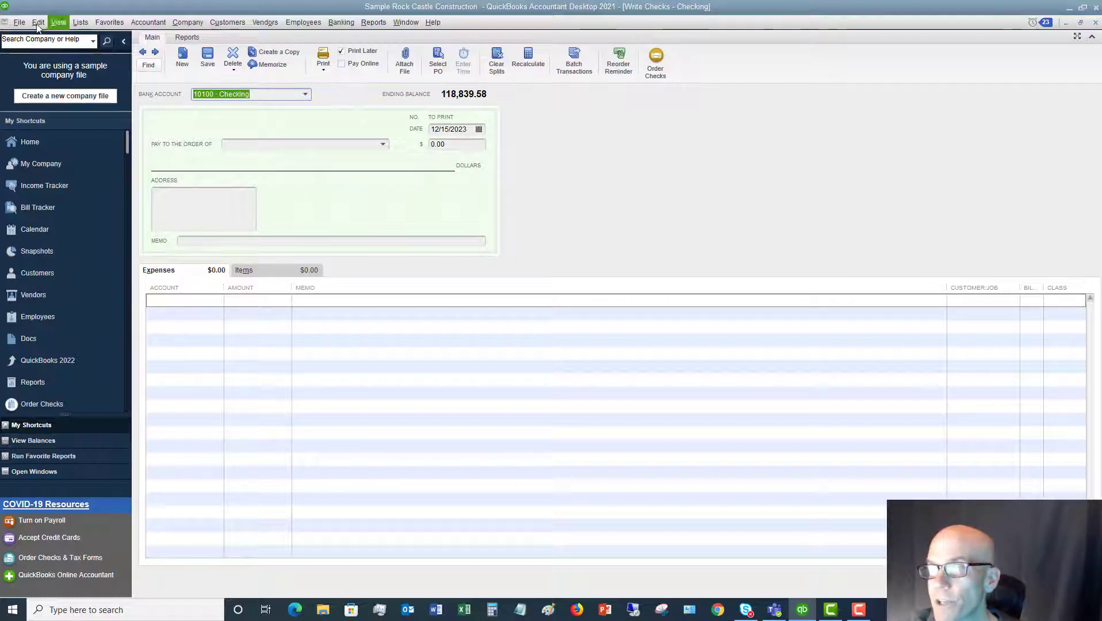
{"action": "left_click", "coordinate": [19, 23]}
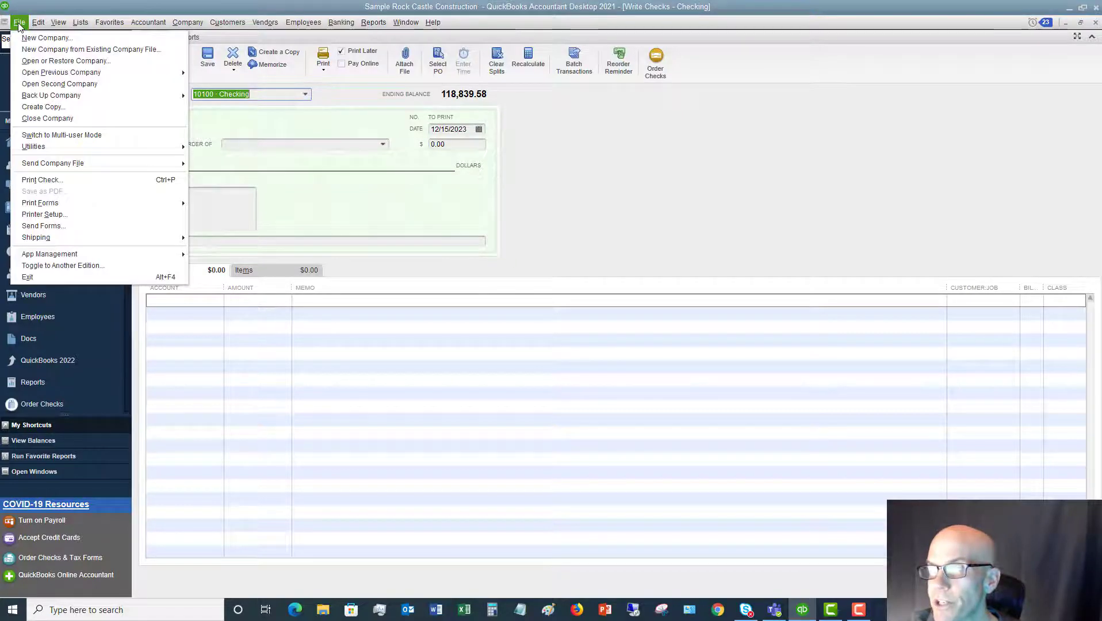
{"action": "left_click", "coordinate": [64, 180]}
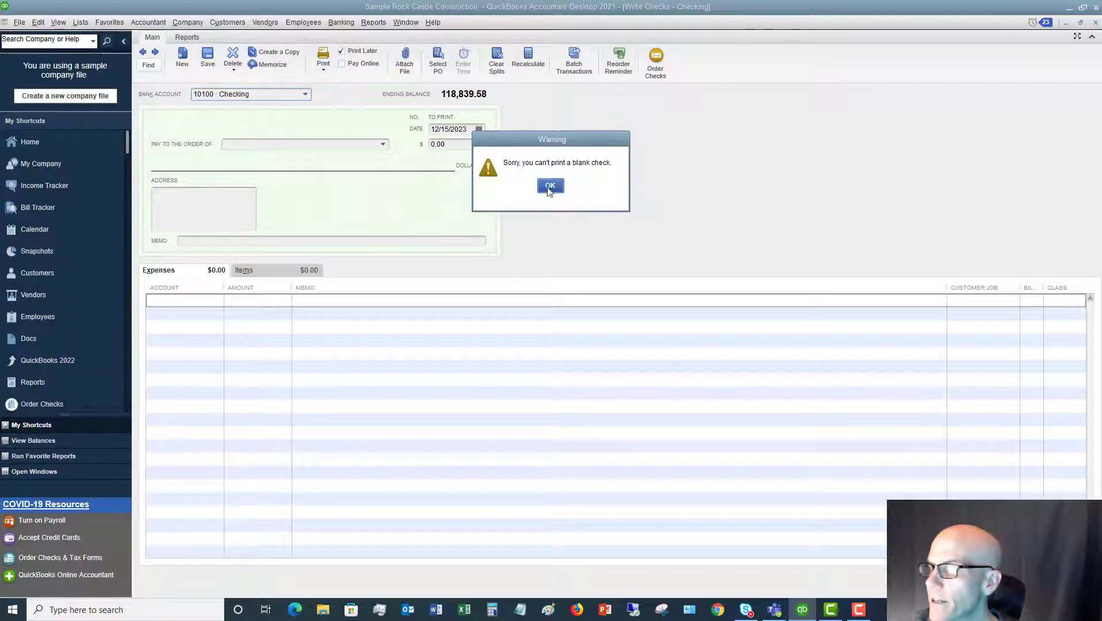
{"action": "left_click", "coordinate": [552, 186]}
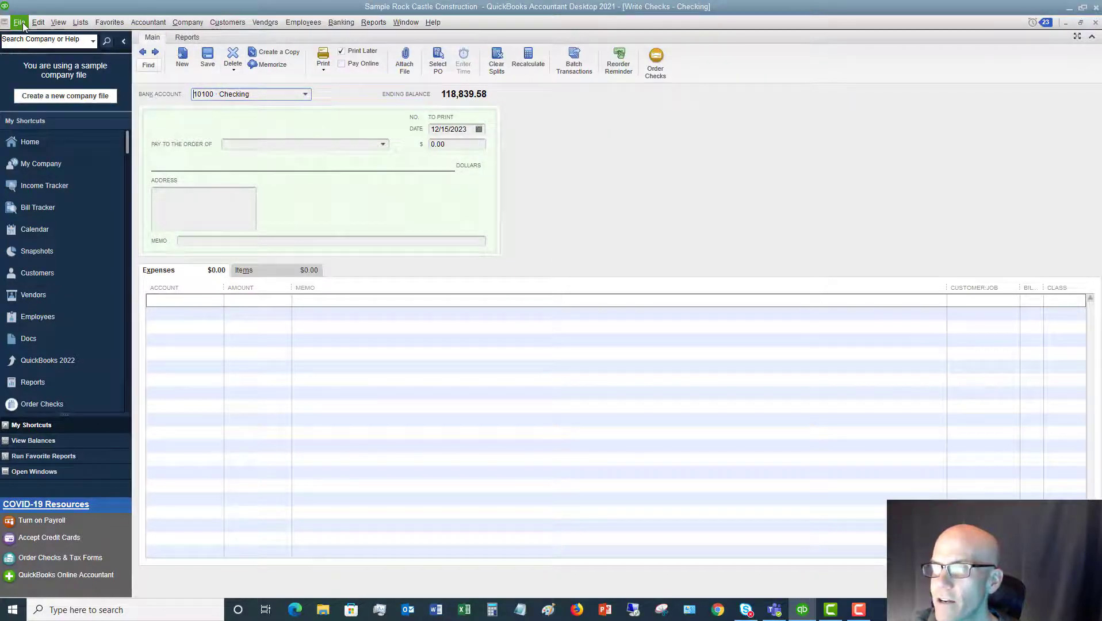
{"action": "left_click", "coordinate": [19, 23]}
{"action": "mouse_move", "coordinate": [43, 204]}
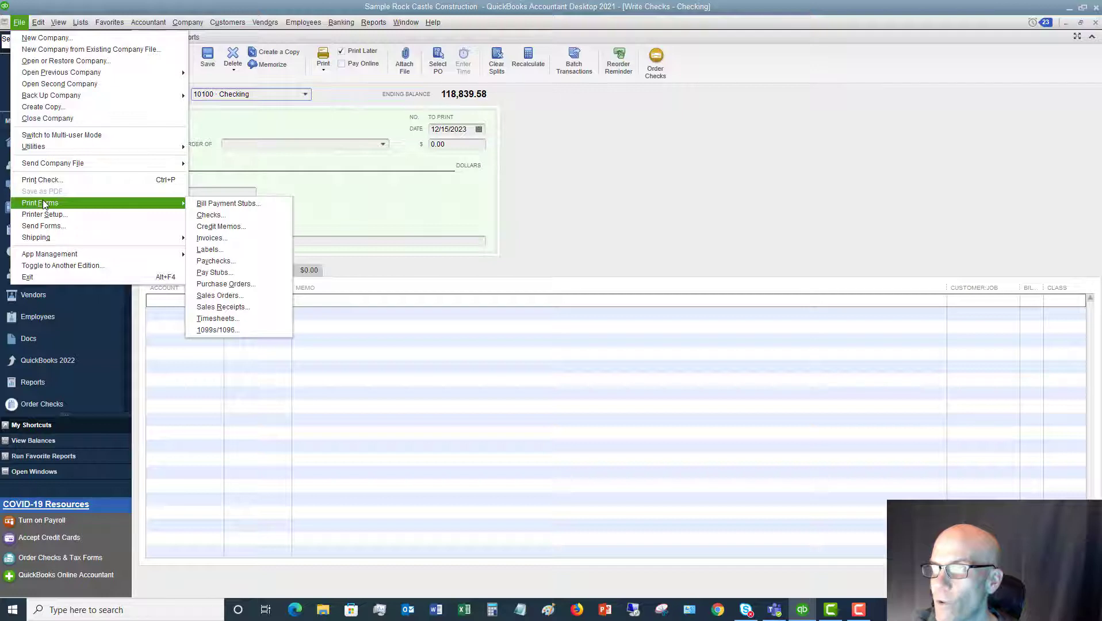
{"action": "left_click", "coordinate": [207, 215]}
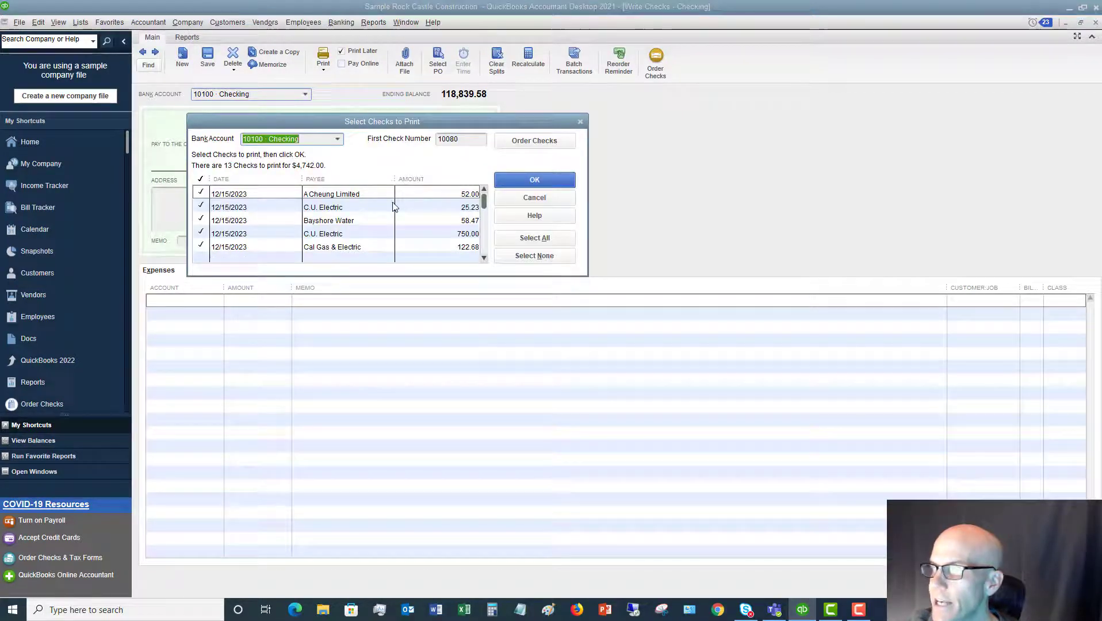
{"action": "left_click", "coordinate": [484, 249]}
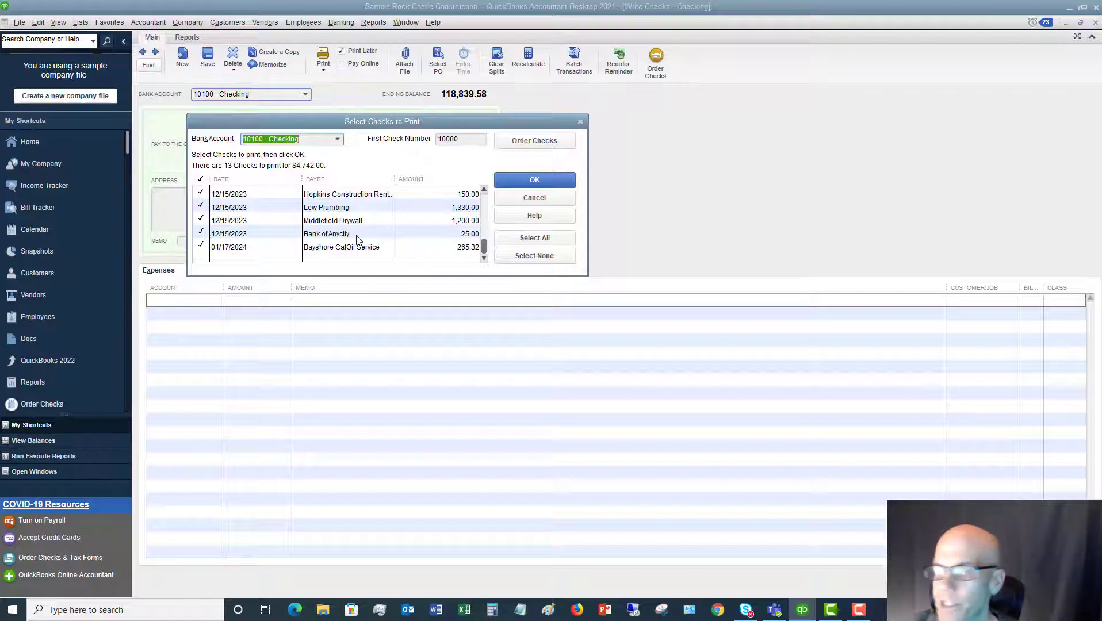
{"action": "left_click", "coordinate": [525, 197]}
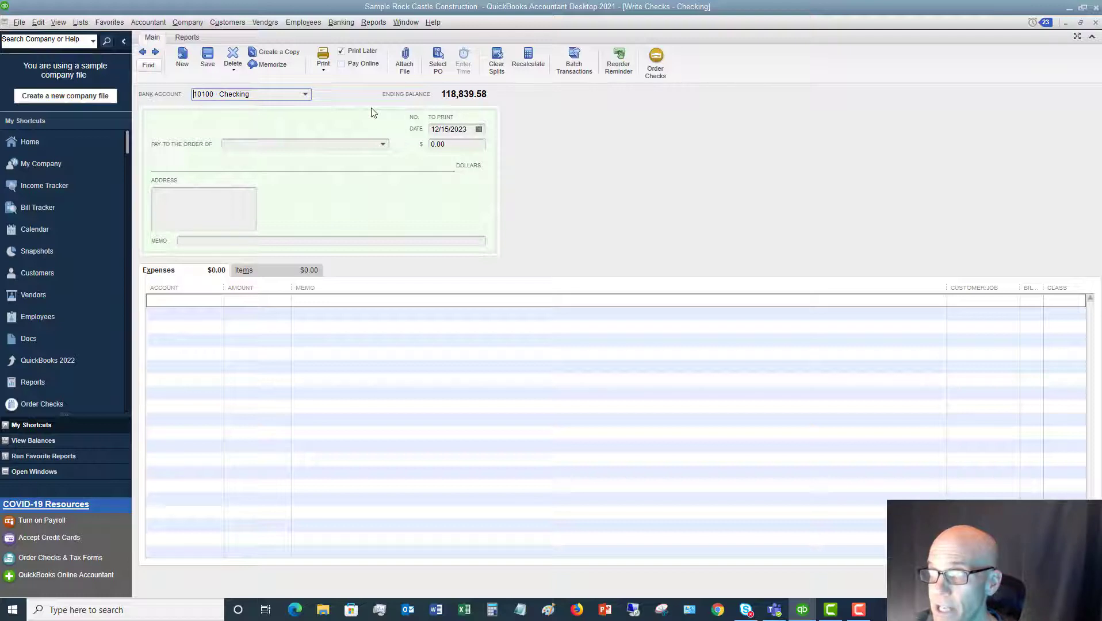
Step: Turn off Print Later and number the check 5874
{"action": "left_click", "coordinate": [341, 52]}
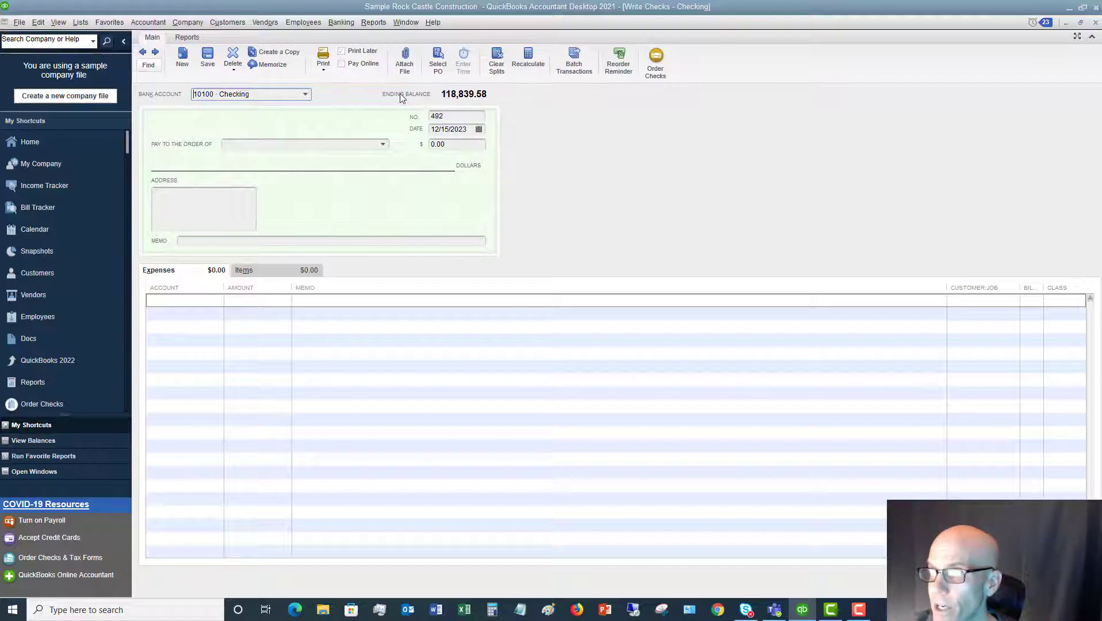
{"action": "left_click", "coordinate": [438, 116]}
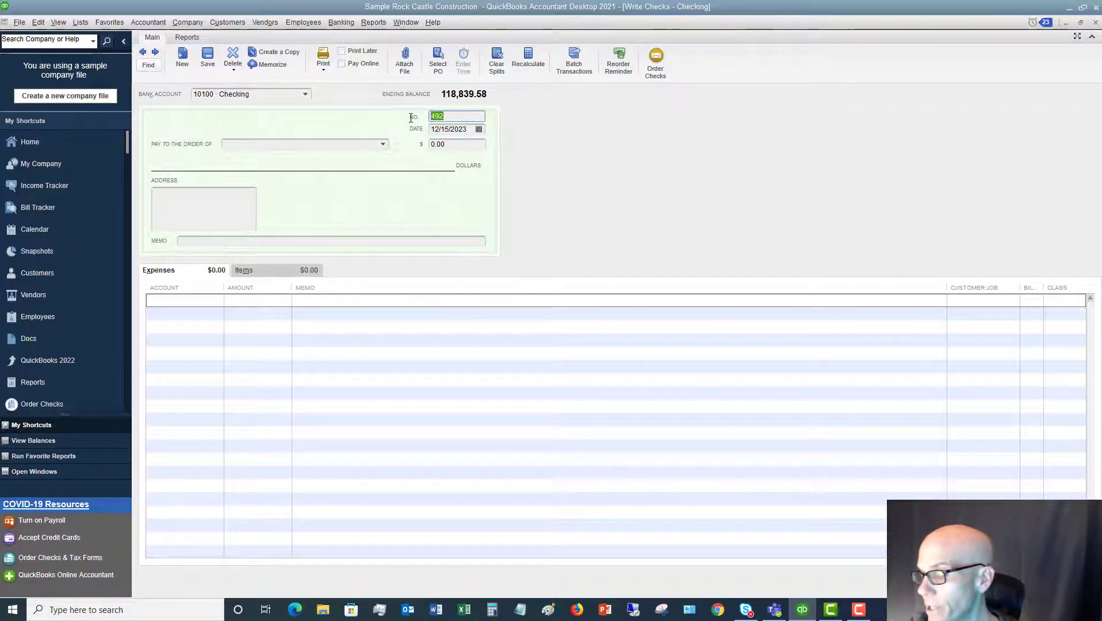
{"action": "type", "text": "5874"}
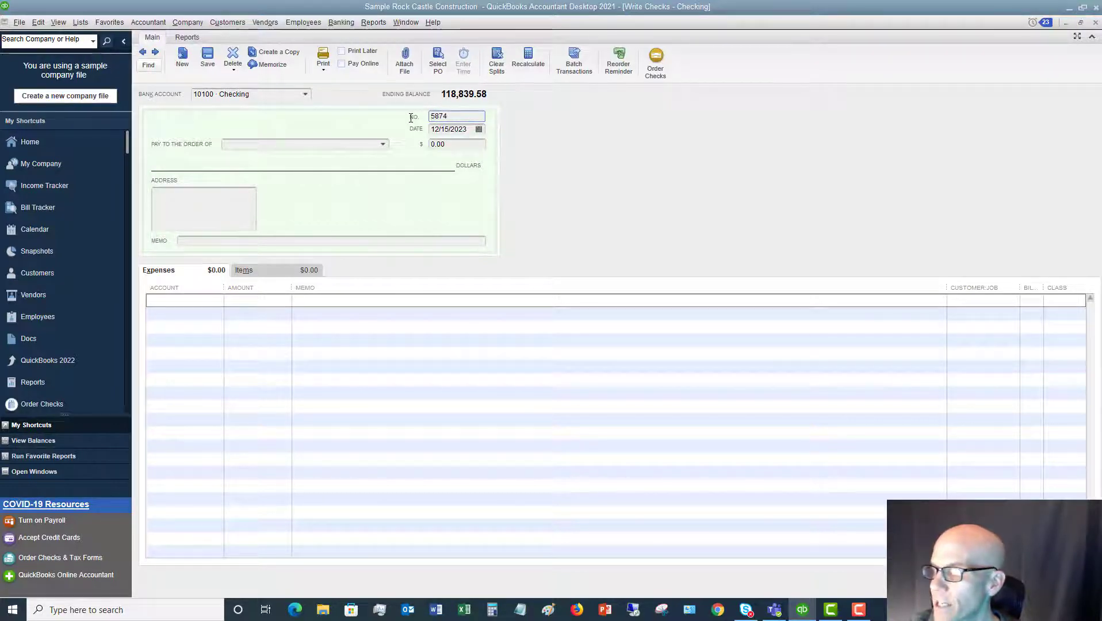
Step: Try 'An' as the payee, then clear the payee field
{"action": "left_click", "coordinate": [341, 148]}
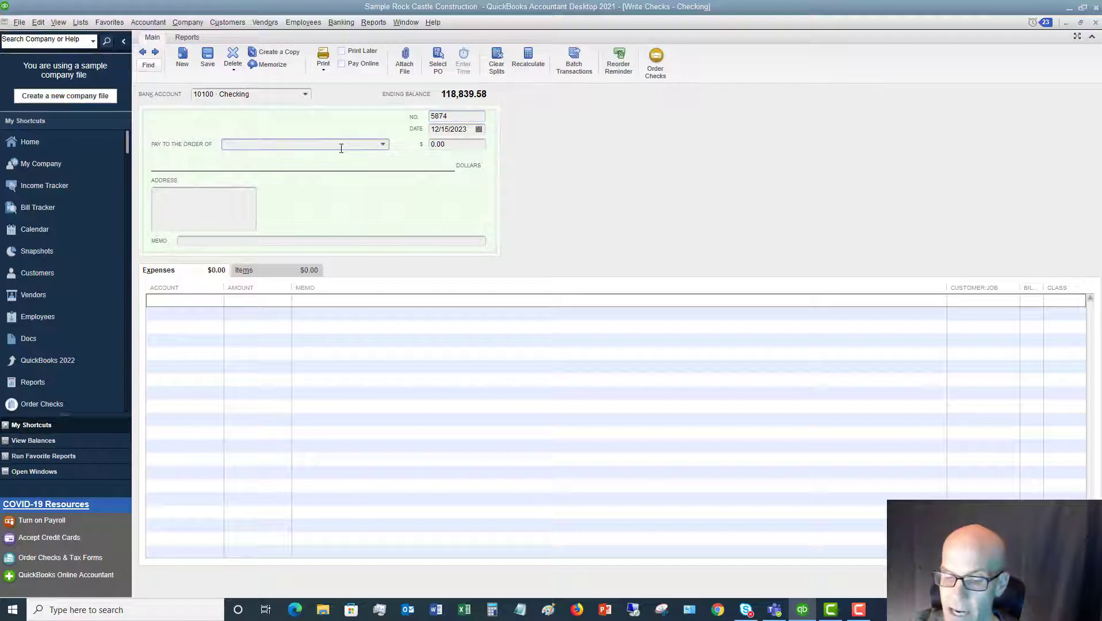
{"action": "type", "text": "Annual Depreciation"}
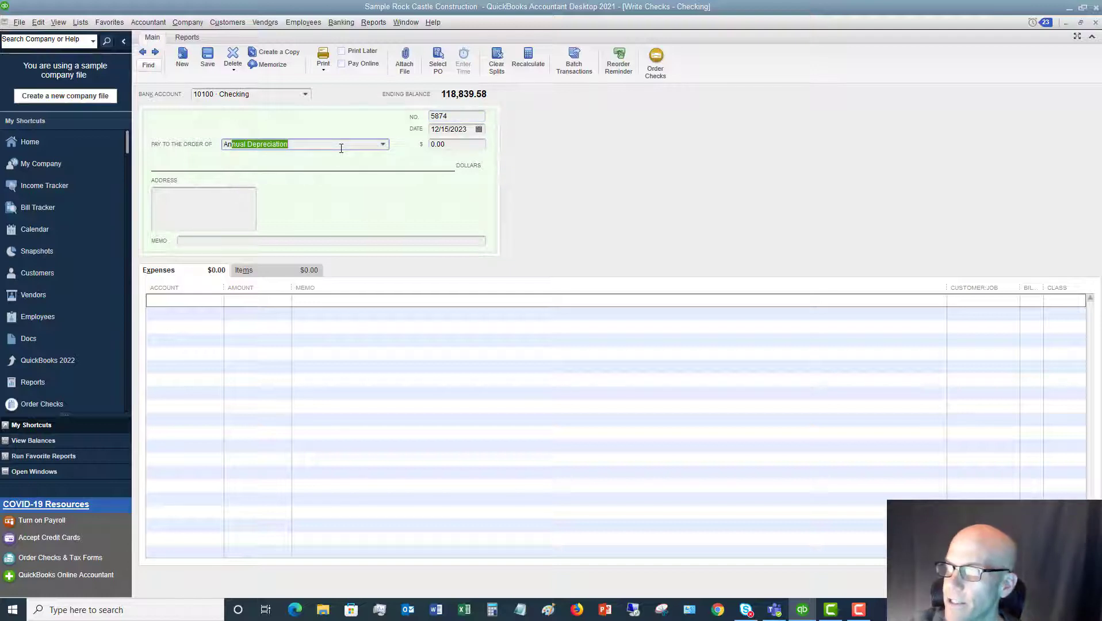
{"action": "left_click", "coordinate": [382, 144]}
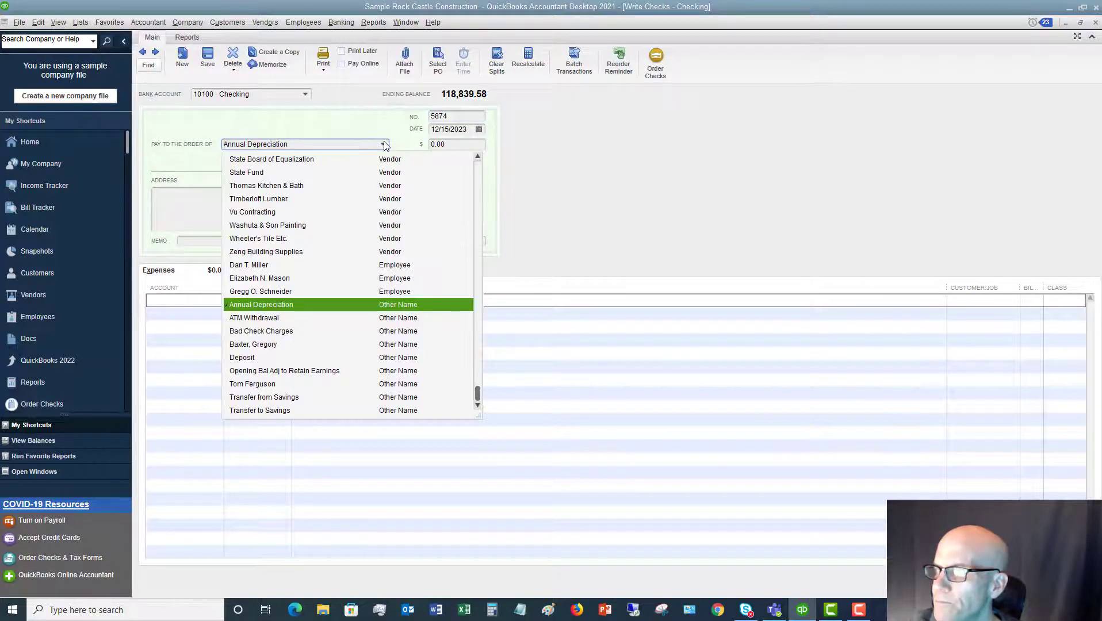
{"action": "scroll", "coordinate": [477, 166], "scroll_direction": "up", "scroll_amount": 15}
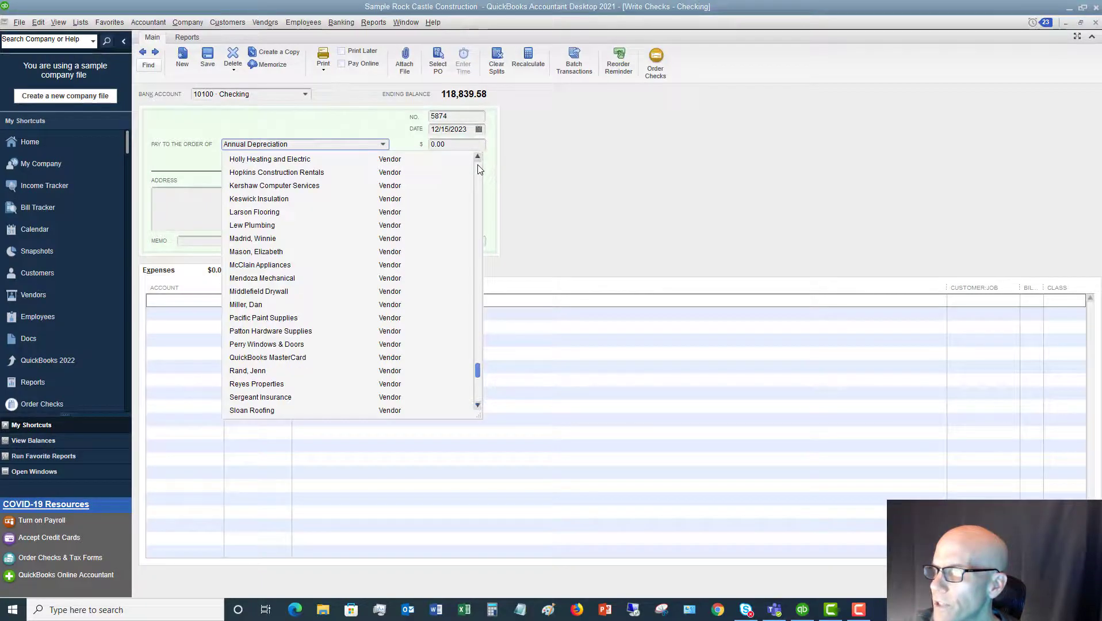
{"action": "scroll", "coordinate": [476, 164], "scroll_direction": "up", "scroll_amount": 5}
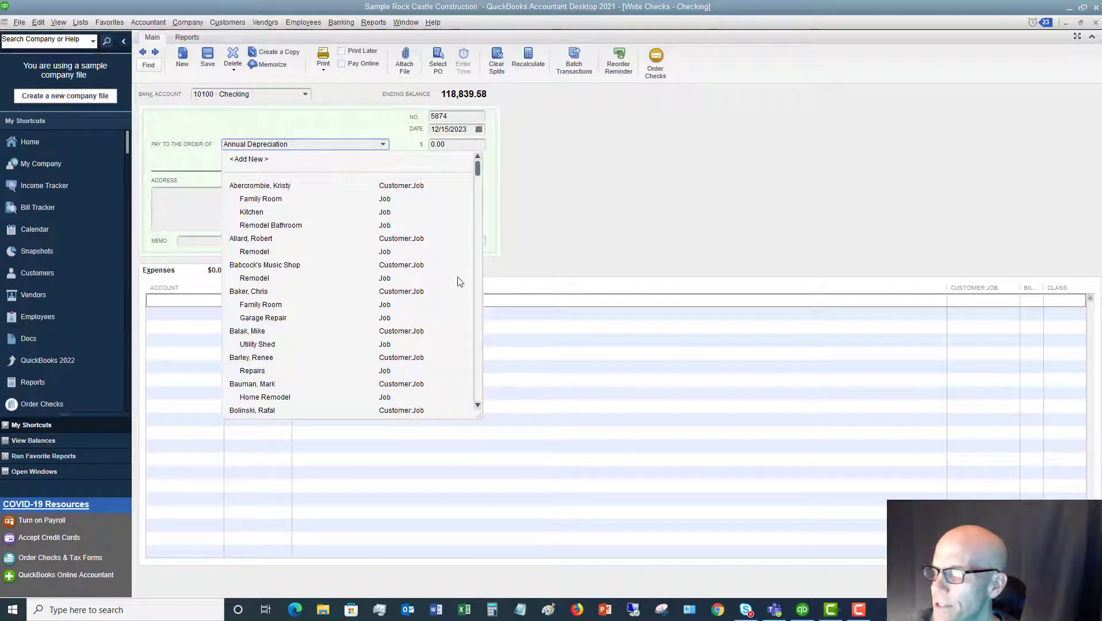
{"action": "left_click", "coordinate": [524, 230]}
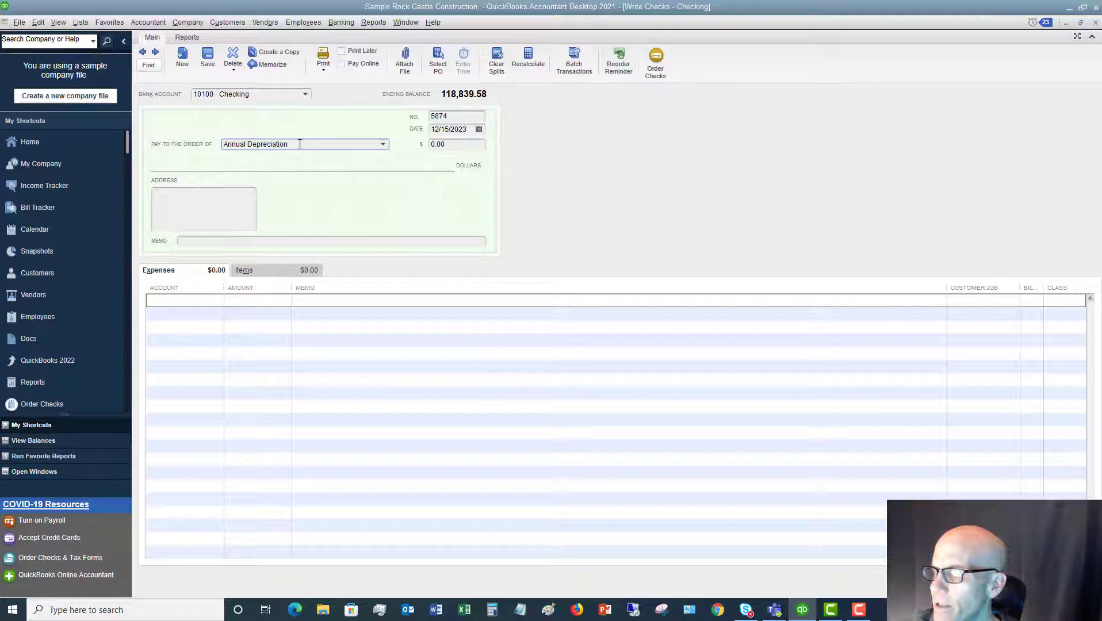
{"action": "left_click", "coordinate": [376, 148]}
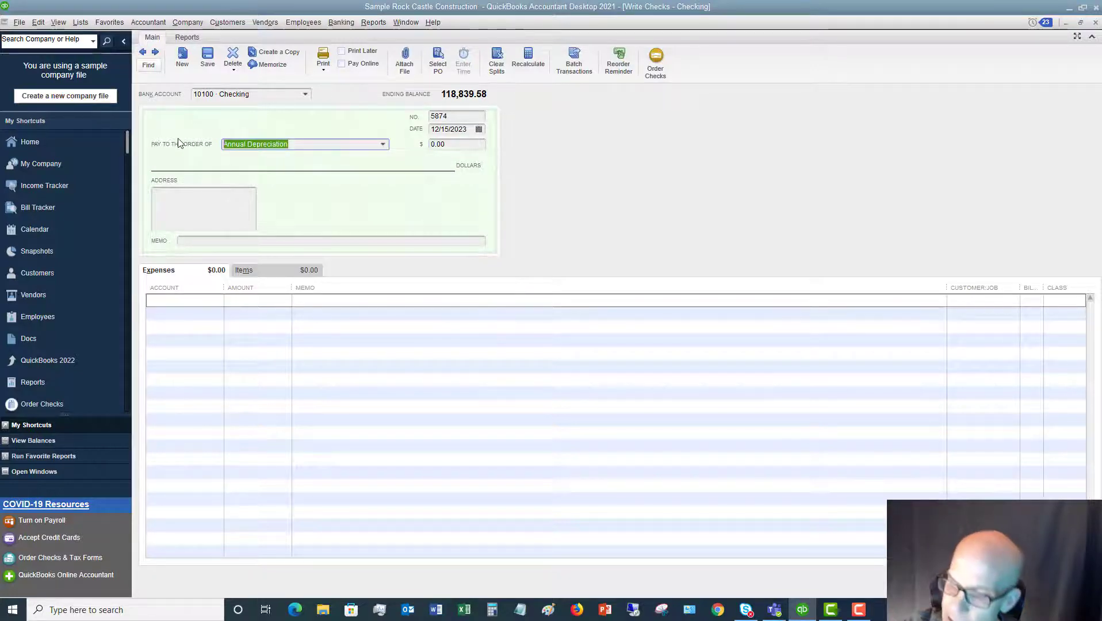
{"action": "key", "text": "BackSpace"}
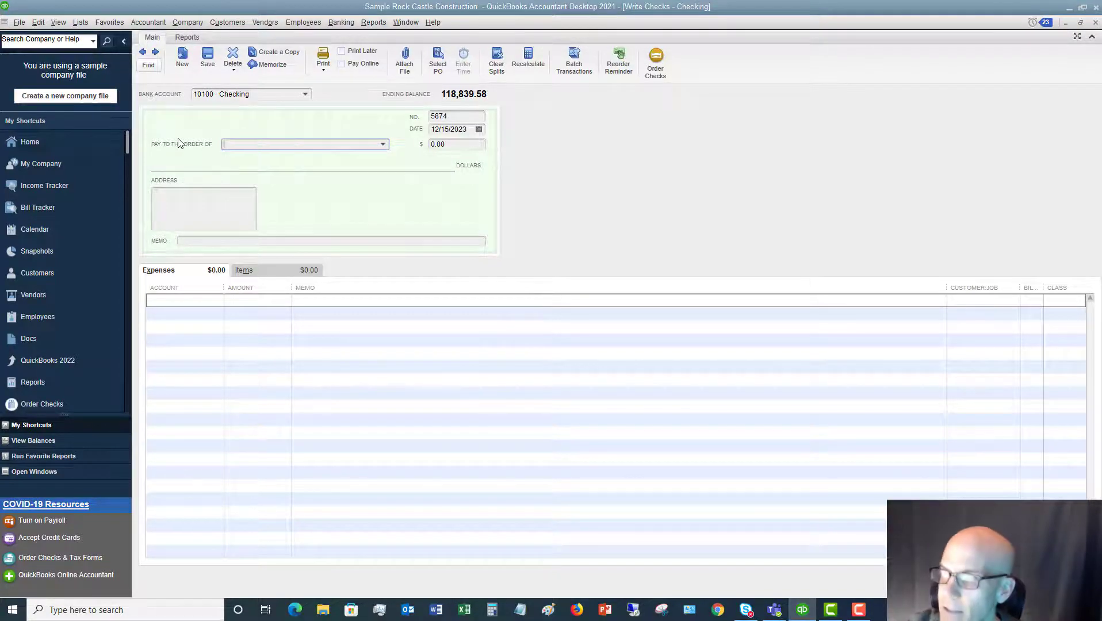
Step: Pay Bank of Anycity $25.00 as a direct check rather than paying its bill
{"action": "left_click", "coordinate": [383, 145]}
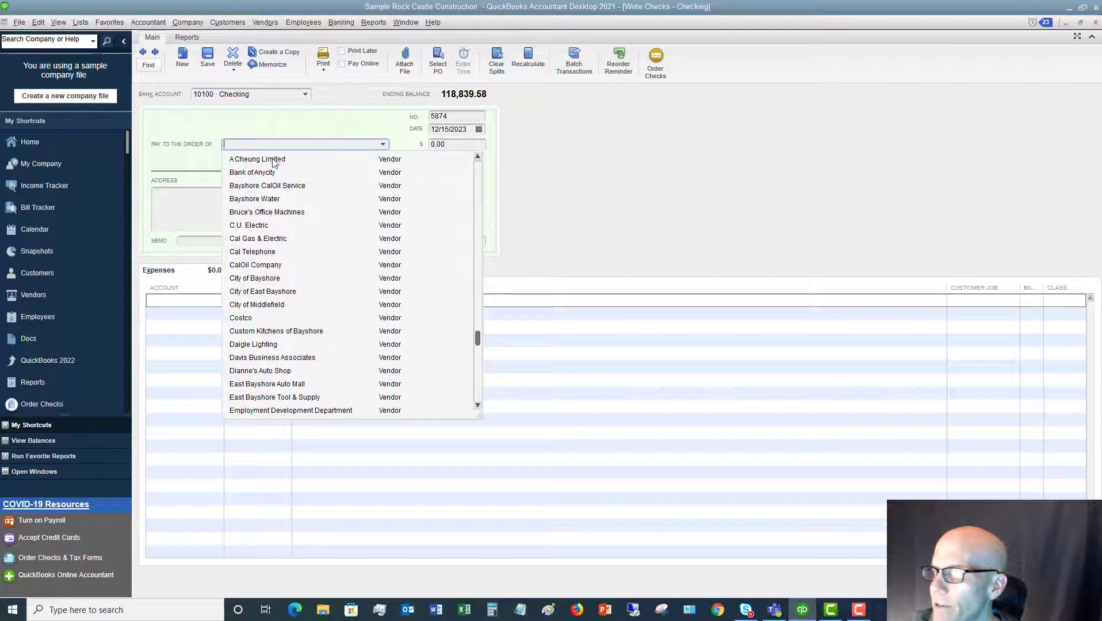
{"action": "left_click", "coordinate": [261, 172]}
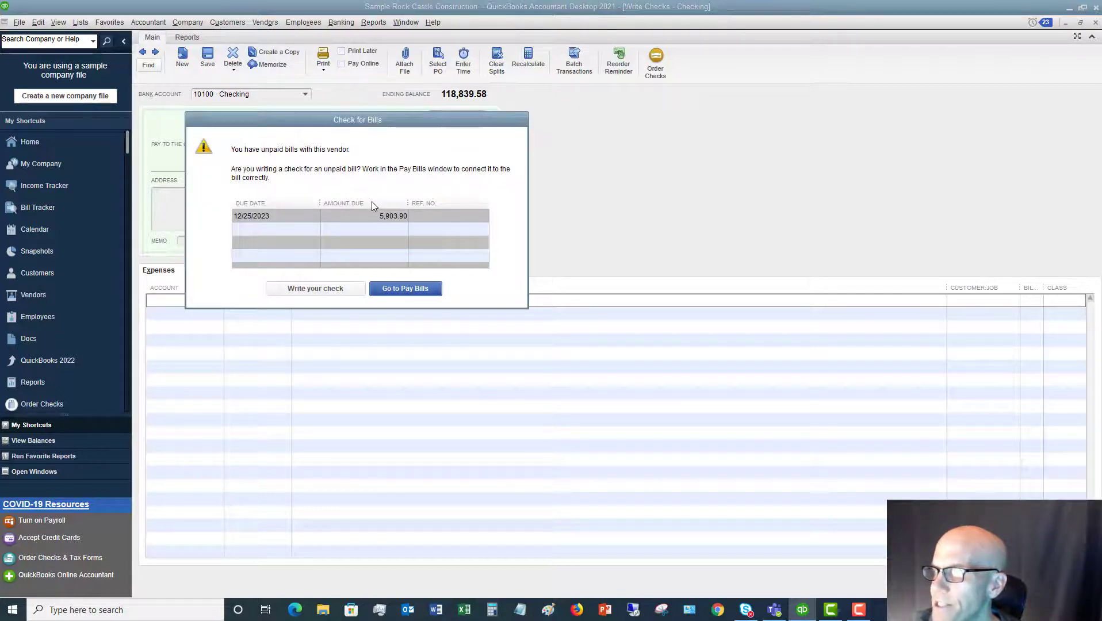
{"action": "left_click", "coordinate": [327, 290]}
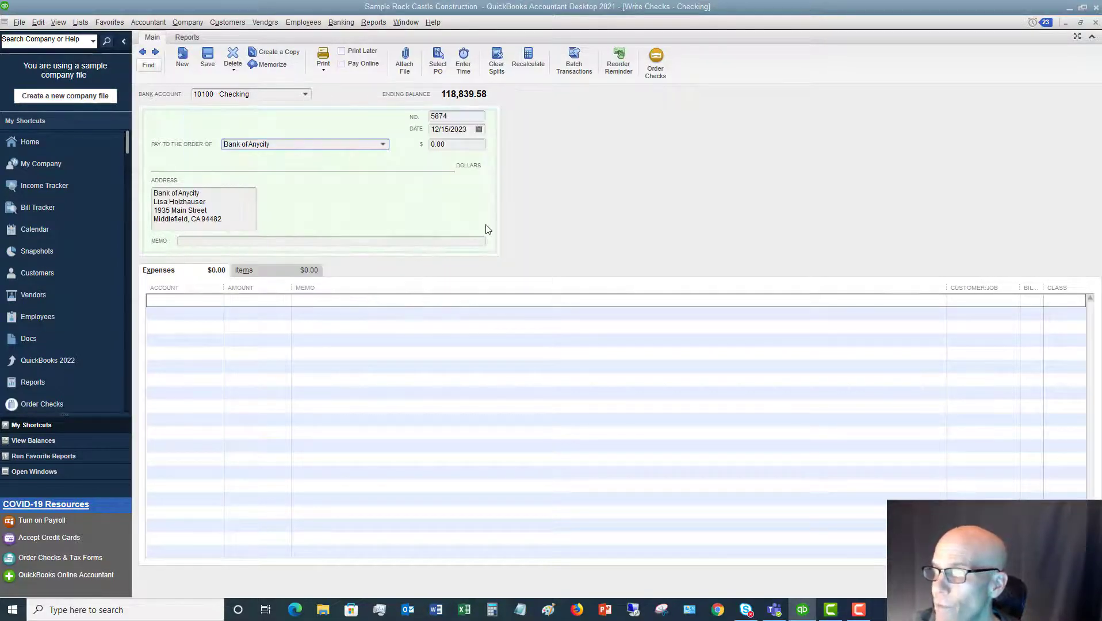
{"action": "key", "text": "Tab"}
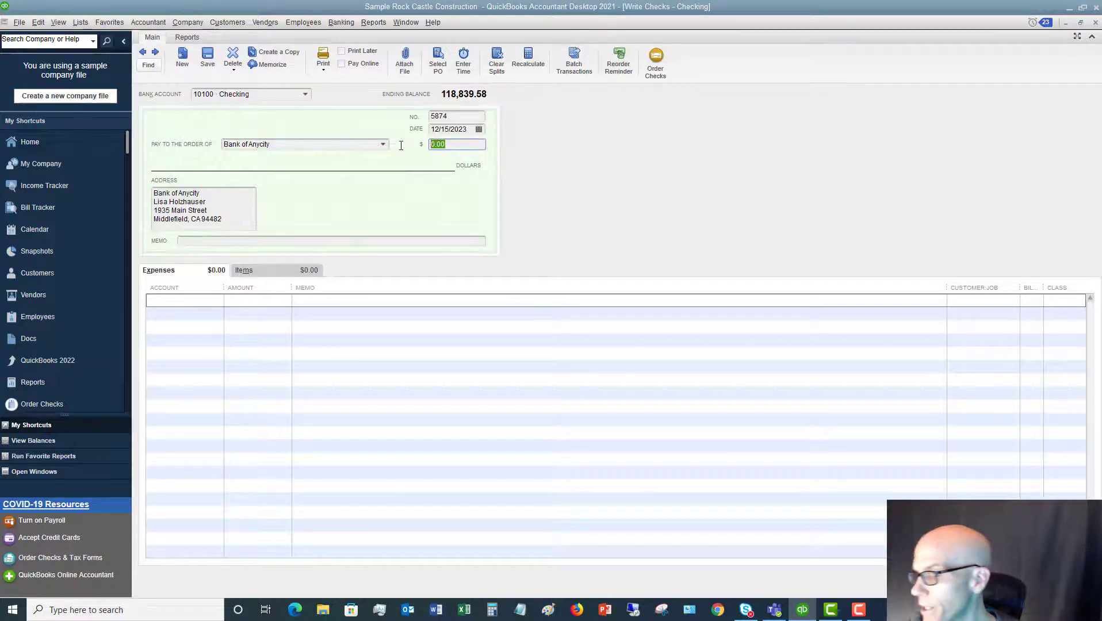
{"action": "type", "text": "25"}
{"action": "key", "text": "Tab"}
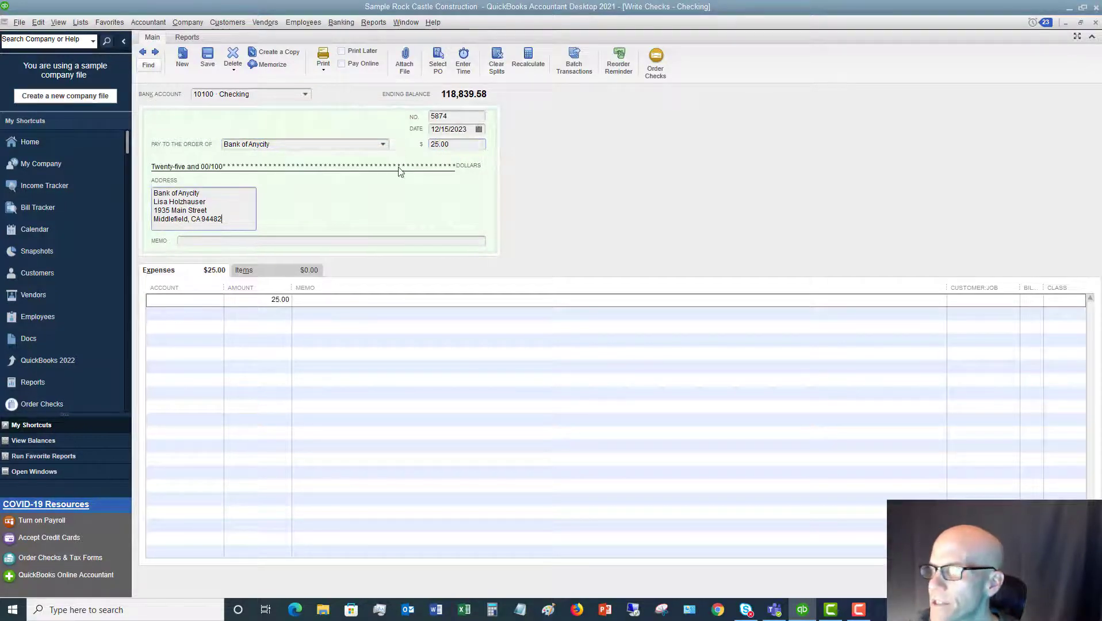
Step: Charge the expense line to the Finance Charge account and save the check
{"action": "left_click", "coordinate": [205, 300]}
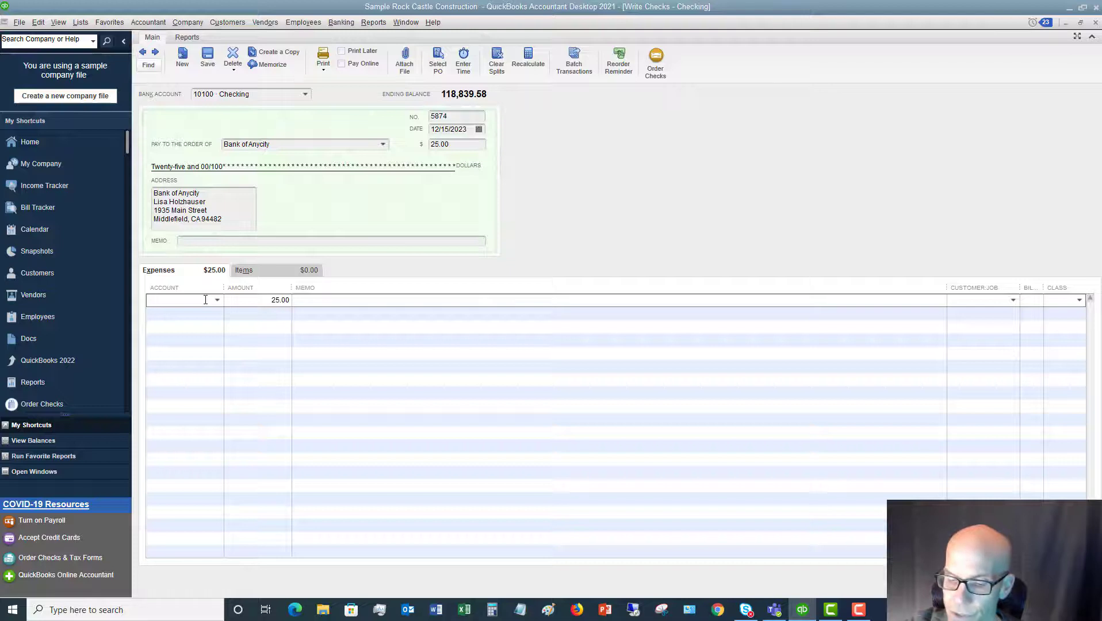
{"action": "type", "text": "Finance Charge"}
{"action": "key", "text": "Tab"}
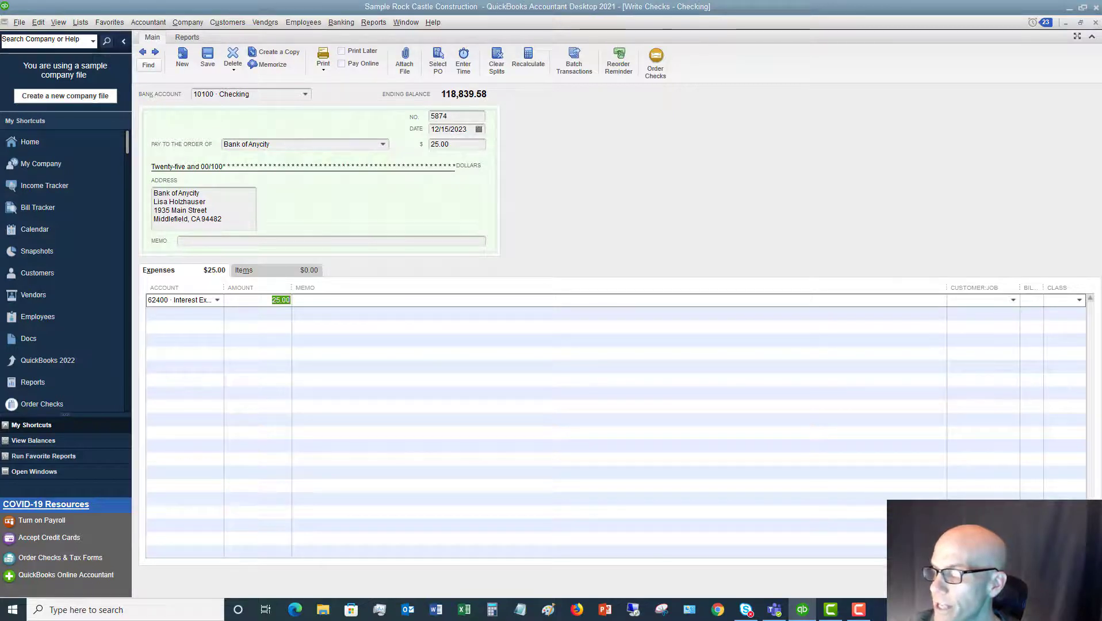
{"action": "key", "text": "ctrl+s"}
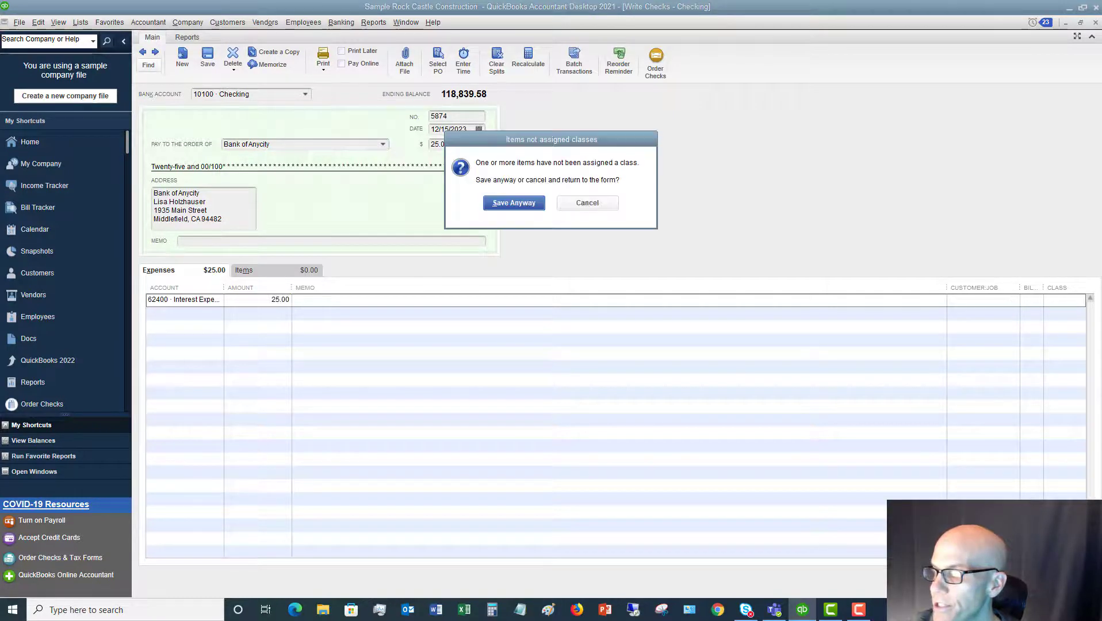
Step: Save check 5874 without a class and close Write Checks
{"action": "left_click", "coordinate": [514, 203]}
{"action": "key", "text": "Escape"}
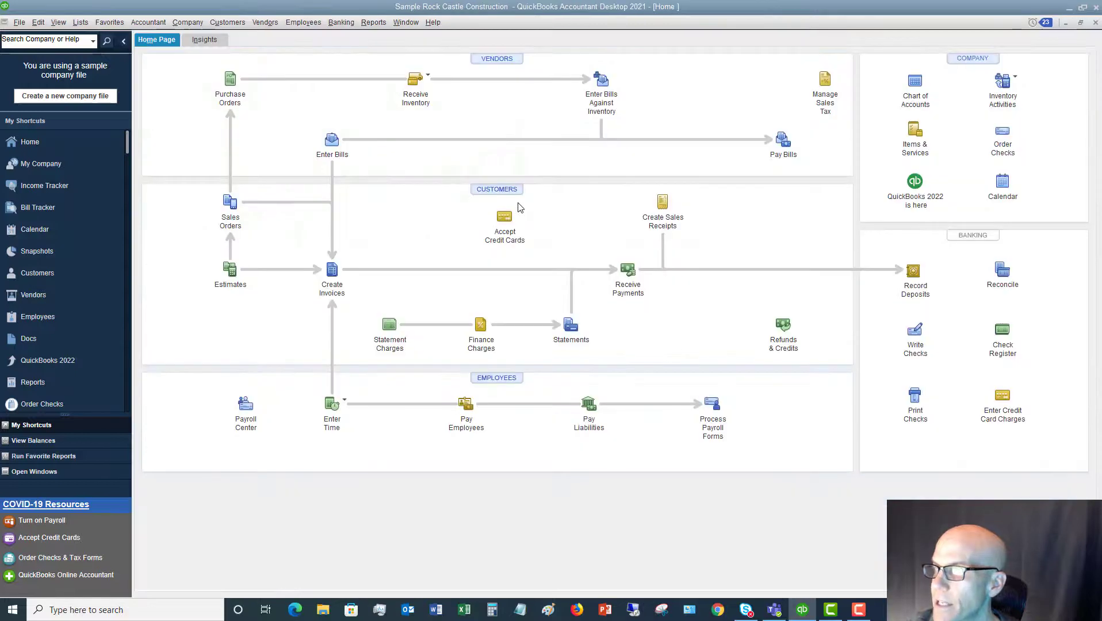